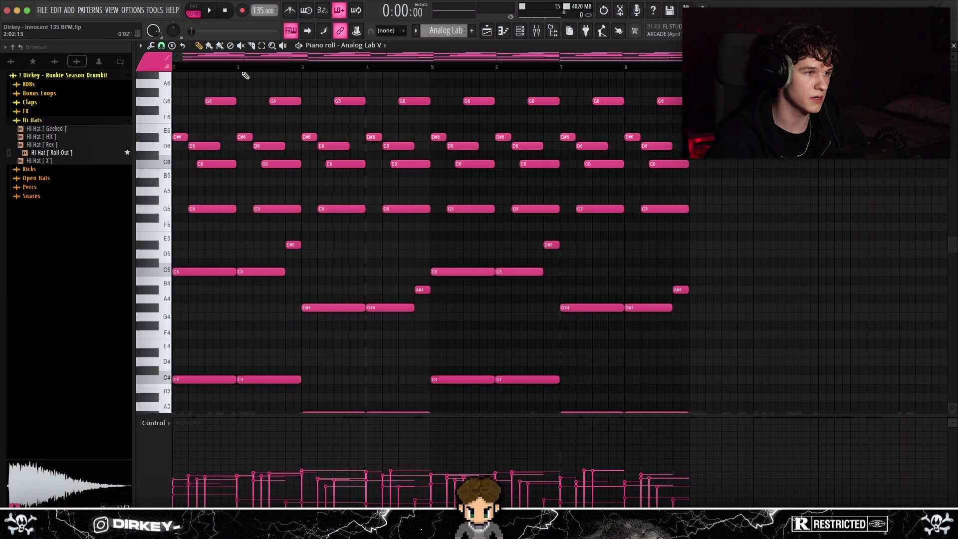
- Play back the Analog Lab V melody across its eight bars in the piano roll
{"action": "scroll", "coordinate": [331, 113], "scroll_direction": "up", "scroll_amount": 2}
{"action": "scroll", "coordinate": [329, 144], "scroll_direction": "down", "scroll_amount": 2}
{"action": "key", "text": "space"}
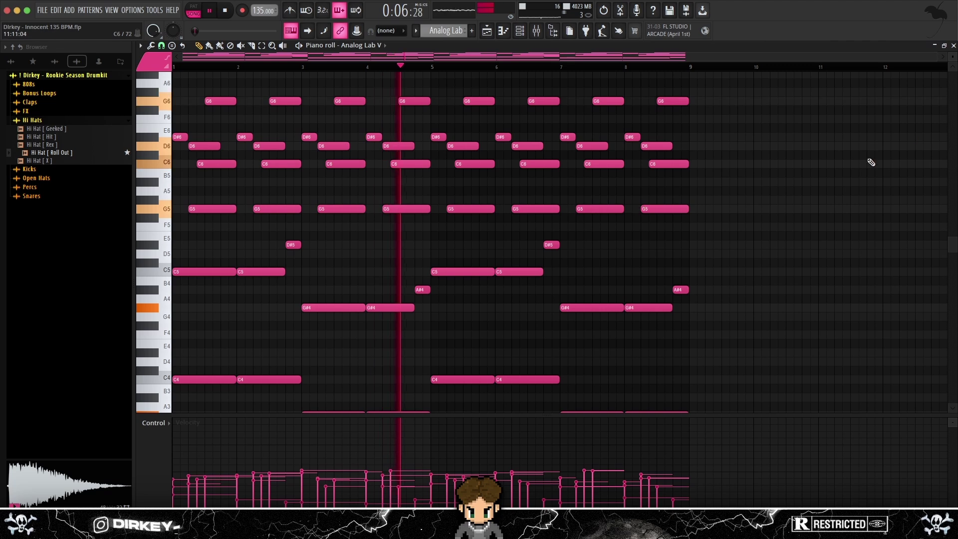
{"action": "scroll", "coordinate": [783, 227], "scroll_direction": "down", "scroll_amount": 2}
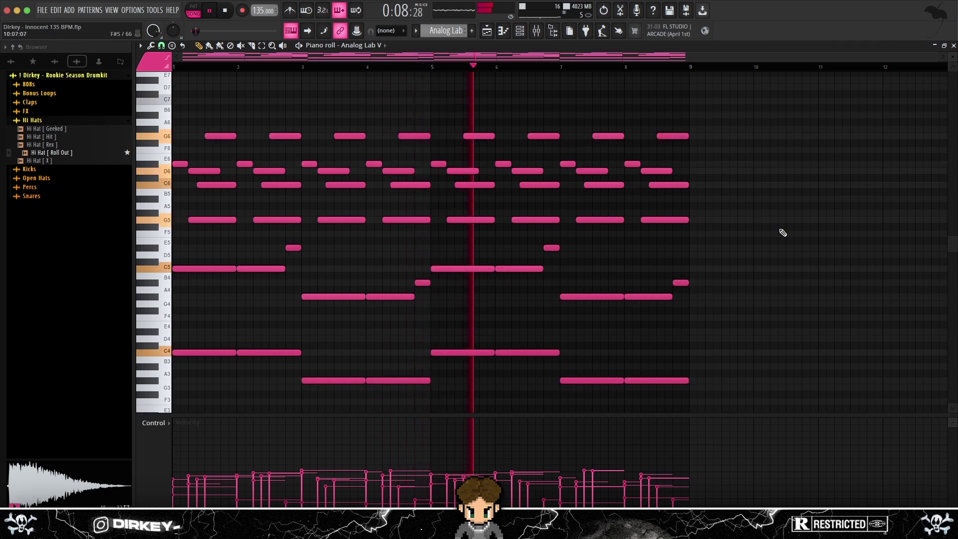
{"action": "scroll", "coordinate": [782, 228], "scroll_direction": "down", "scroll_amount": 1}
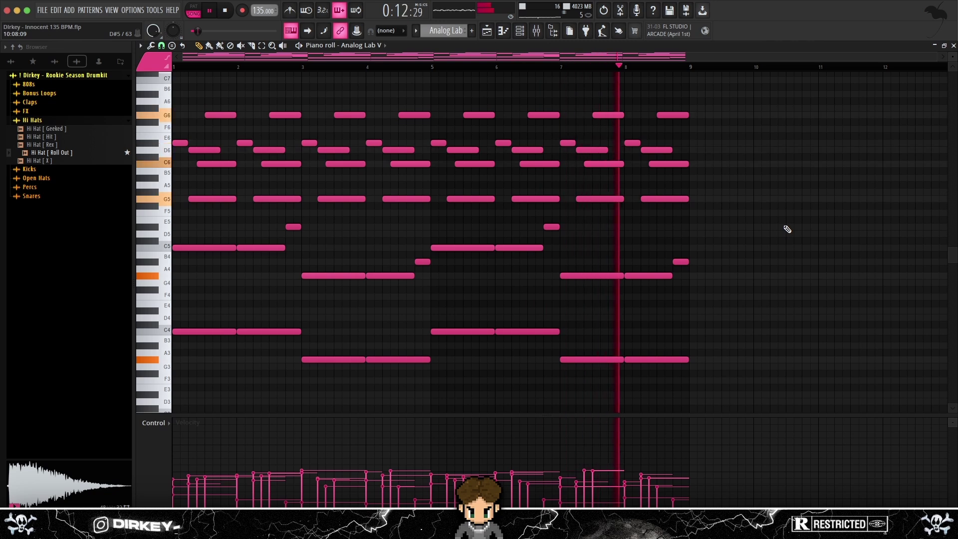
{"action": "key", "text": "space"}
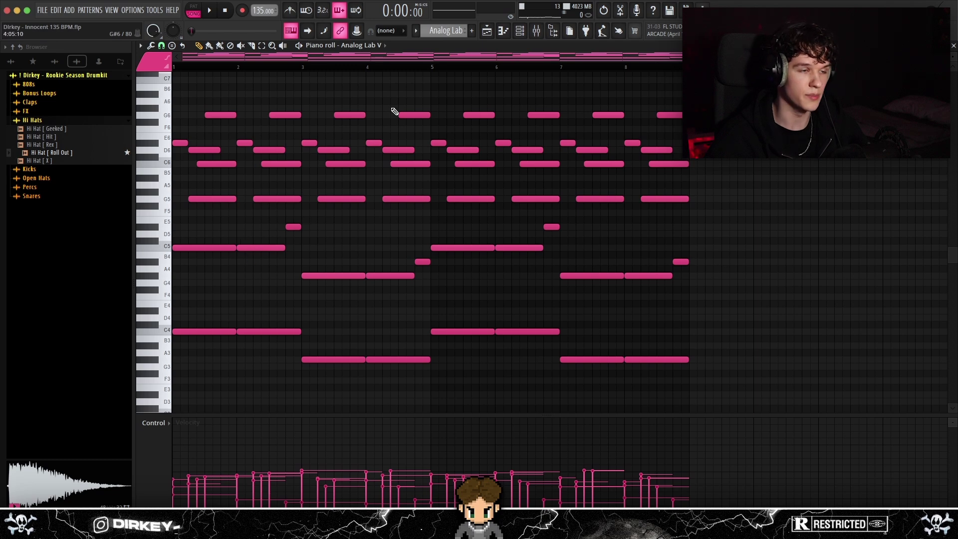
- Lower the first C5 note of the Analog Lab V melody by an octave and move it back up
{"action": "scroll", "coordinate": [313, 132], "scroll_direction": "up", "scroll_amount": 3, "text": "ctrl"}
{"action": "left_click_drag", "start_coordinate": [198, 246], "coordinate": [247, 259]}
{"action": "key", "text": "ctrl+Down"}
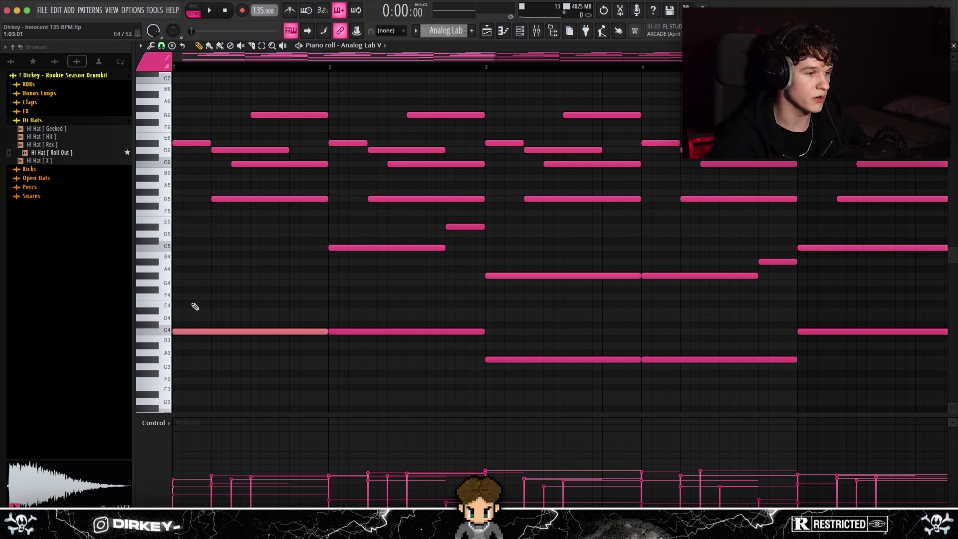
{"action": "key", "text": "ctrl+Up"}
- Select the upper notes of bar 1 to examine them, including the D#6 and D6 pair and the C6 note
{"action": "left_click_drag", "start_coordinate": [193, 98], "coordinate": [280, 181]}
{"action": "left_click", "coordinate": [184, 130]}
{"action": "left_click", "coordinate": [221, 146], "text": "ctrl"}
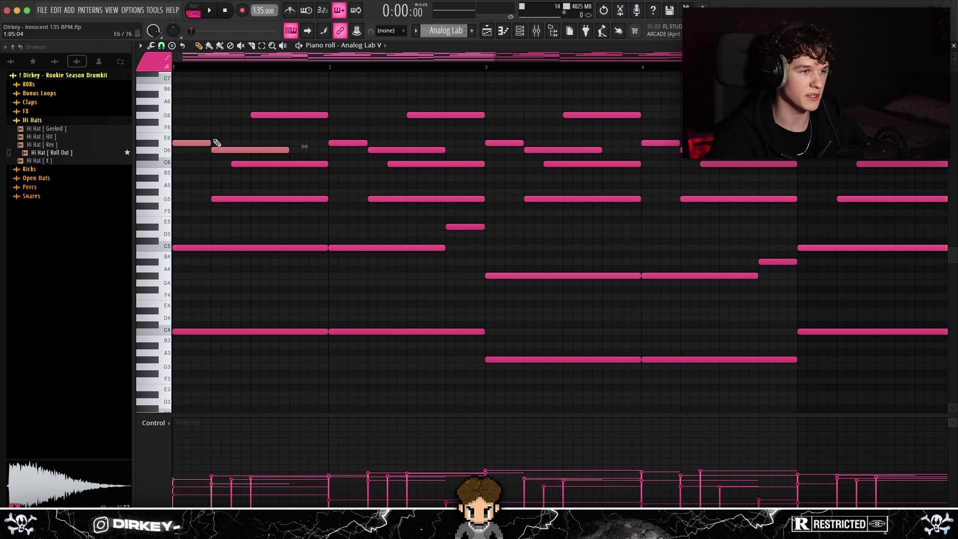
{"action": "left_click_drag", "start_coordinate": [182, 127], "coordinate": [222, 157]}
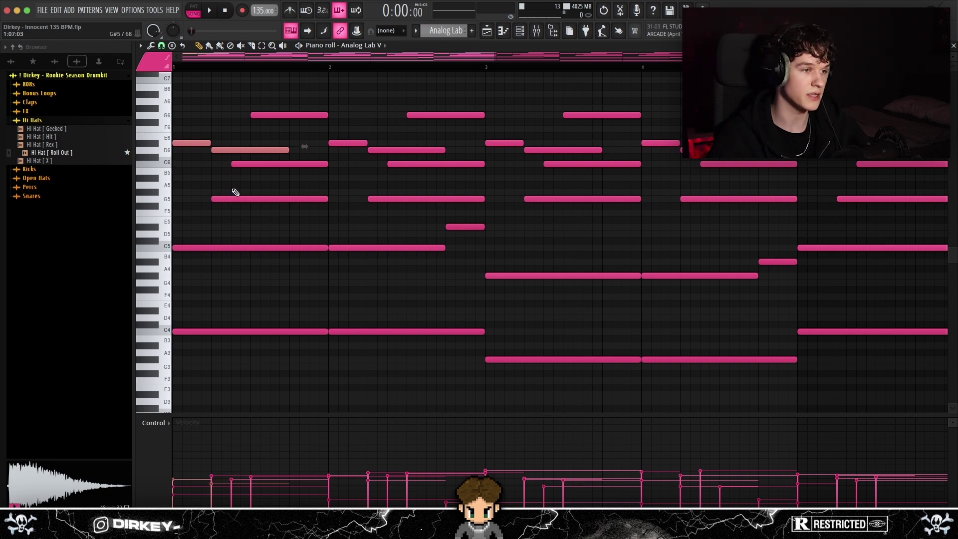
{"action": "left_click", "coordinate": [243, 166]}
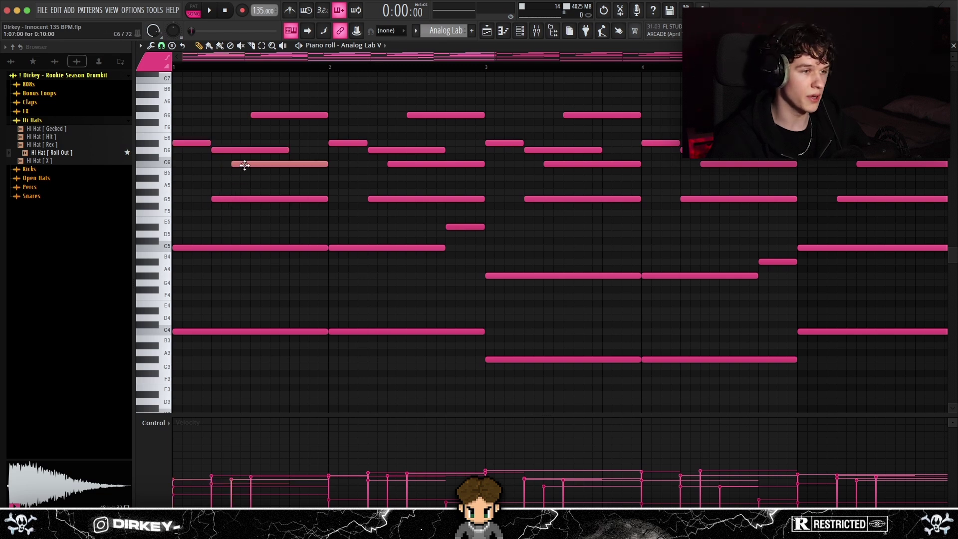
- Lower the G6 note in bar 1 by an octave and return it to G6
{"action": "left_click", "coordinate": [264, 116]}
{"action": "key", "text": "shift+Down"}
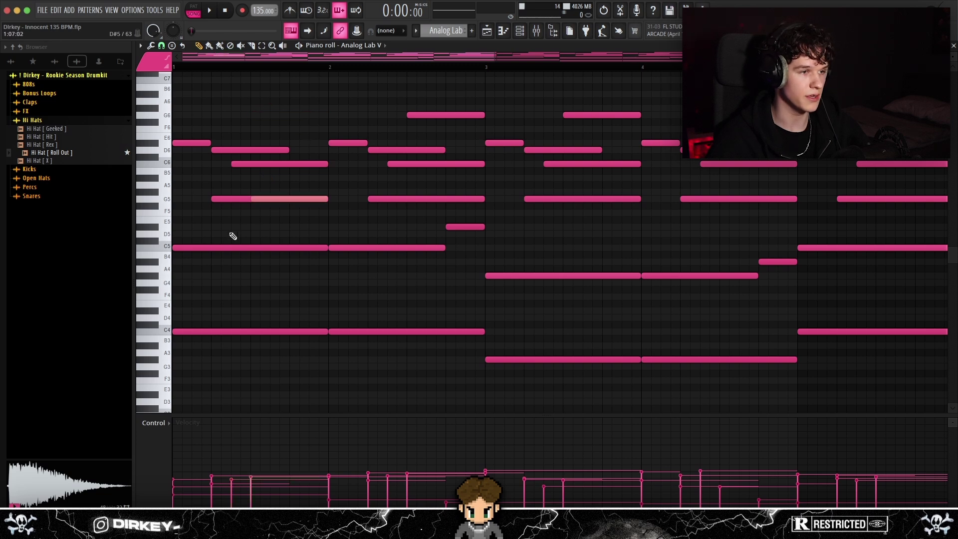
{"action": "key", "text": "shift+Up"}
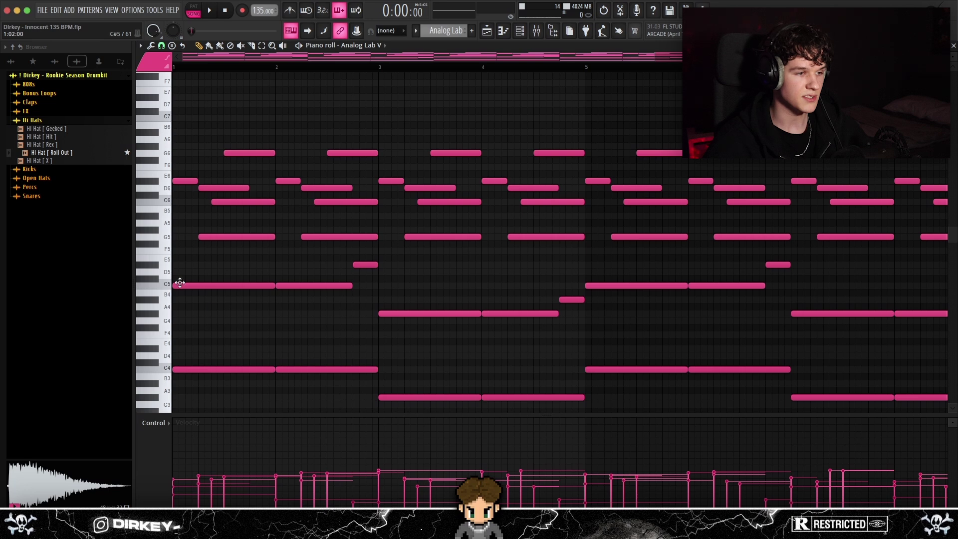
- Select the first C5 note, the short D#5 note and the short A#4 note in turn to examine the lower melody
{"action": "left_click_drag", "start_coordinate": [203, 276], "coordinate": [231, 303]}
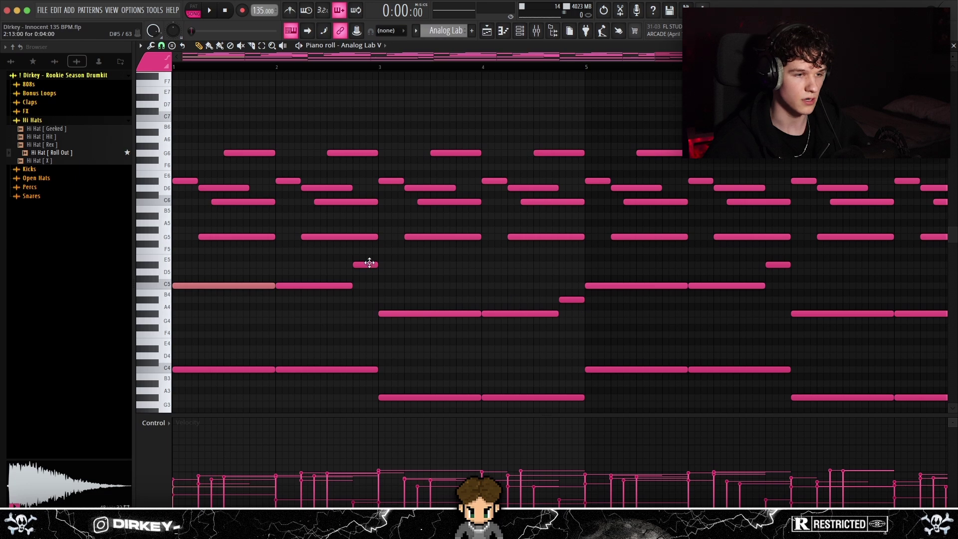
{"action": "left_click_drag", "start_coordinate": [361, 256], "coordinate": [375, 270]}
{"action": "left_click_drag", "start_coordinate": [584, 308], "coordinate": [559, 291]}
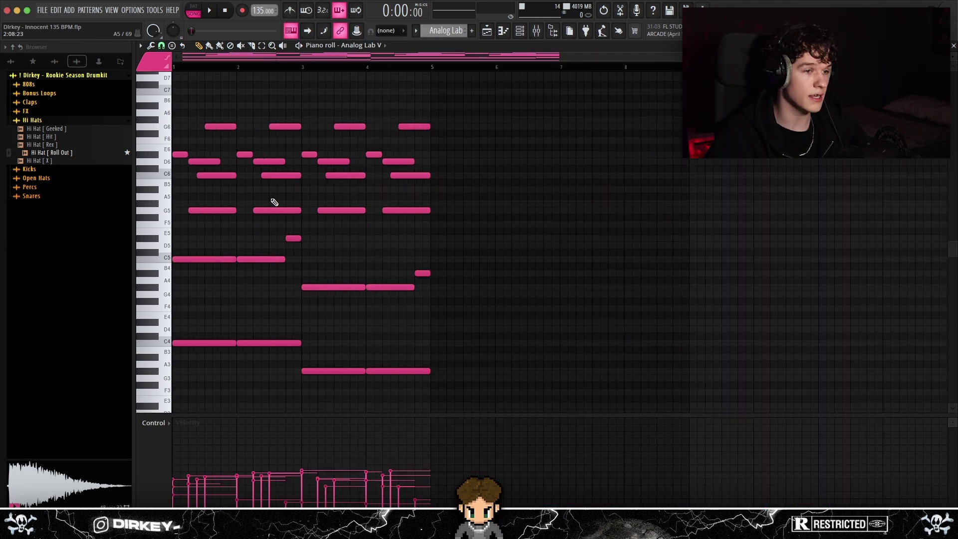
- Duplicate the four-bar melody into bars 5 to 8 and select the upper notes of bar 1
{"action": "key", "text": "ctrl+b"}
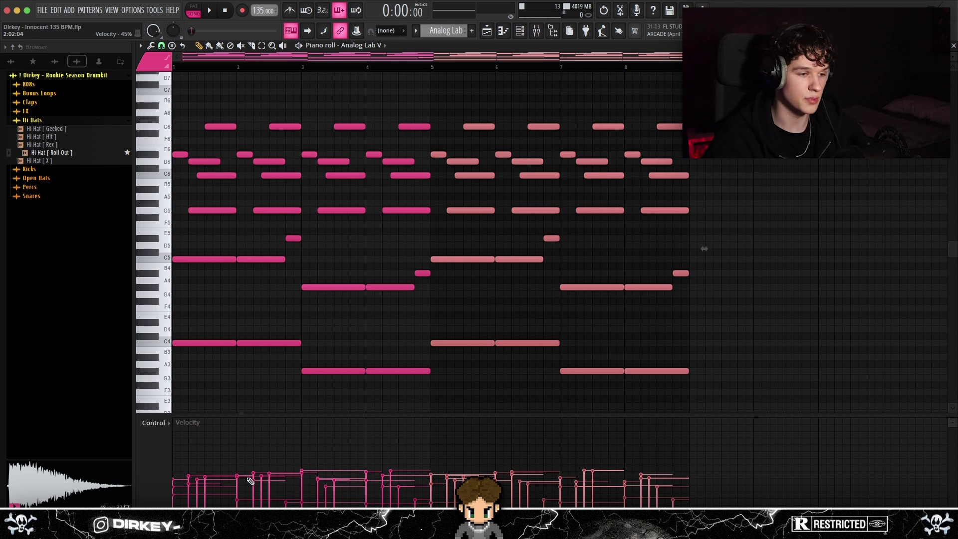
{"action": "left_click_drag", "start_coordinate": [235, 102], "coordinate": [175, 227]}
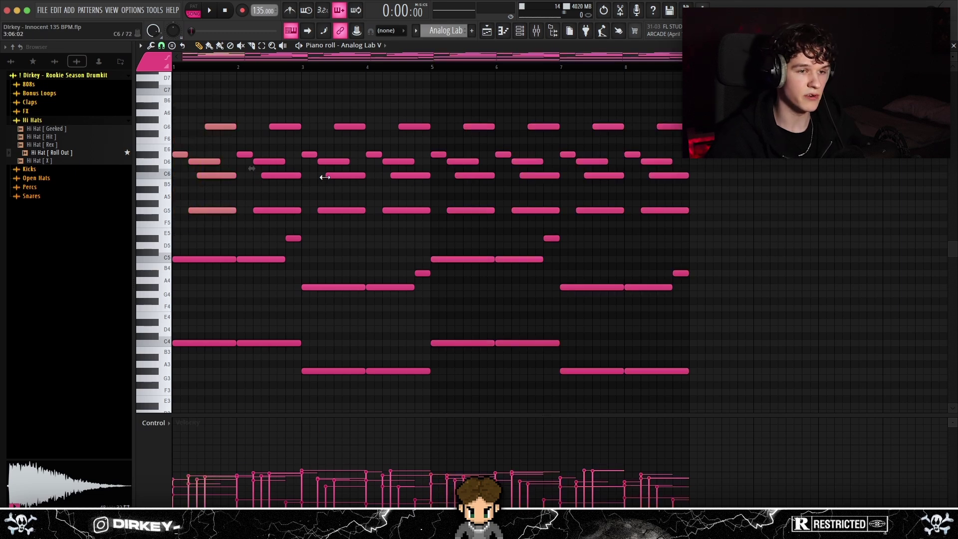
- Open the mixer and view the effect in the first slot of the Analog Lab V track
{"action": "key", "text": "F9"}
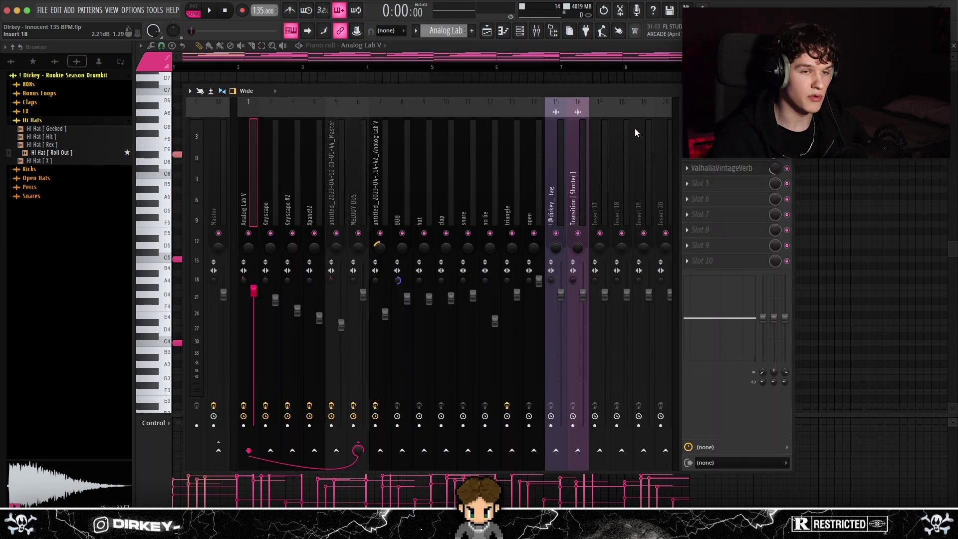
{"action": "left_click", "coordinate": [718, 122]}
{"action": "left_click_drag", "start_coordinate": [353, 116], "coordinate": [388, 99]}
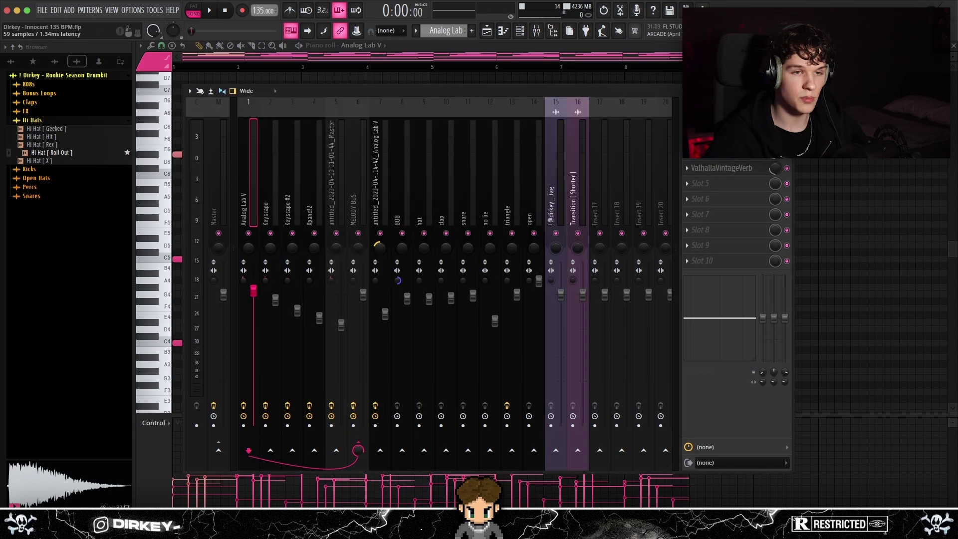
- Examine the Cassette effect on the Analog Lab V track, including its Clean Tape preset and noise settings, and close it
{"action": "left_click", "coordinate": [719, 138]}
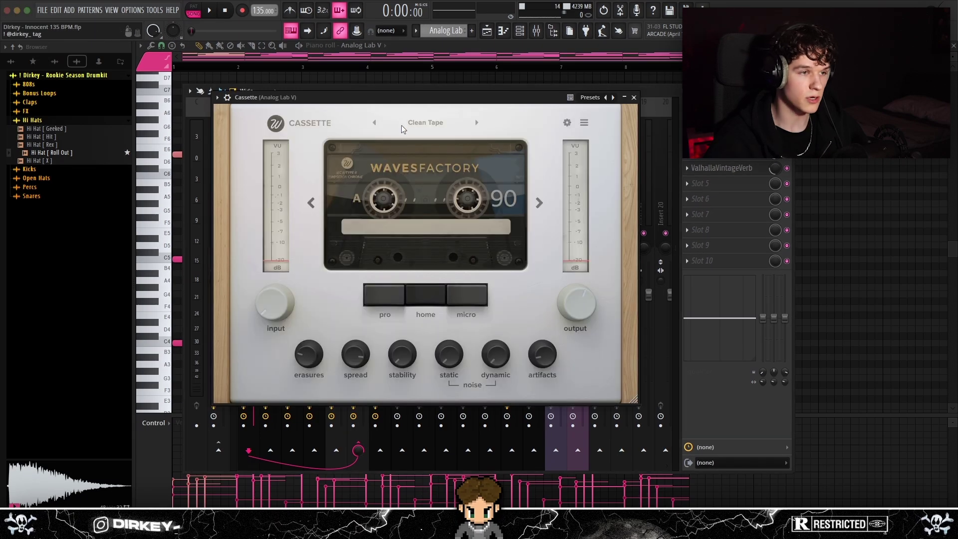
{"action": "left_click_drag", "start_coordinate": [374, 100], "coordinate": [347, 89]}
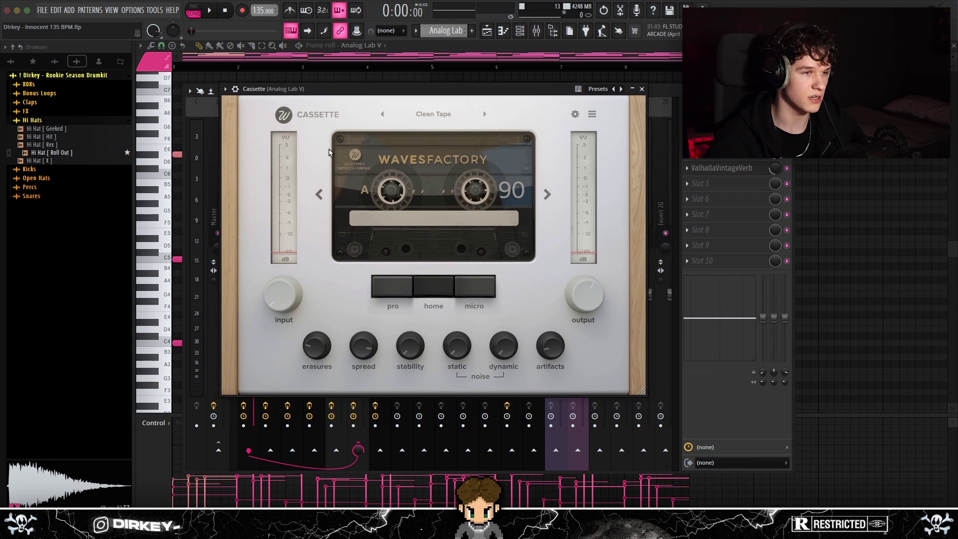
{"action": "mouse_move", "coordinate": [307, 88]}
{"action": "left_mouse_down"}
{"action": "mouse_move", "coordinate": [371, 98]}
{"action": "mouse_move", "coordinate": [313, 95]}
{"action": "left_mouse_up"}
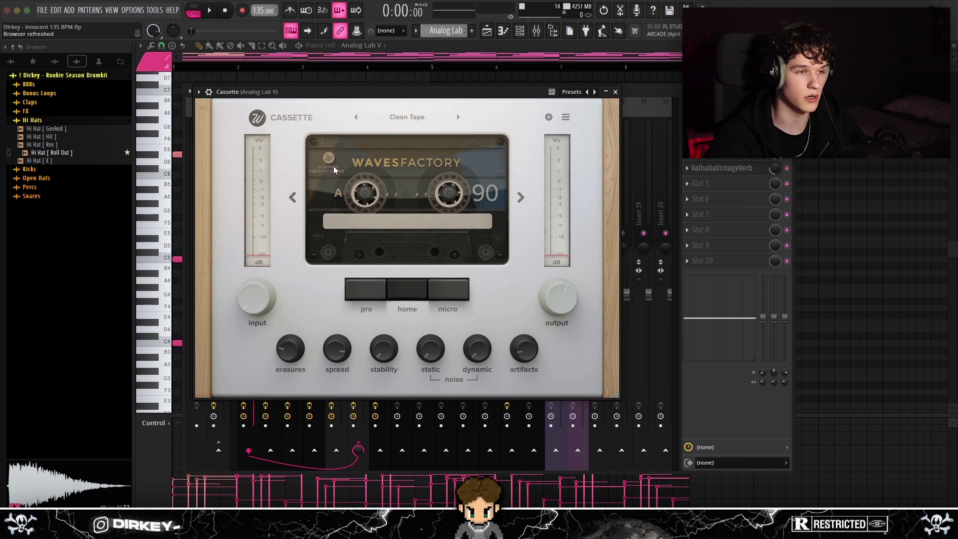
{"action": "left_click_drag", "start_coordinate": [295, 96], "coordinate": [296, 103]}
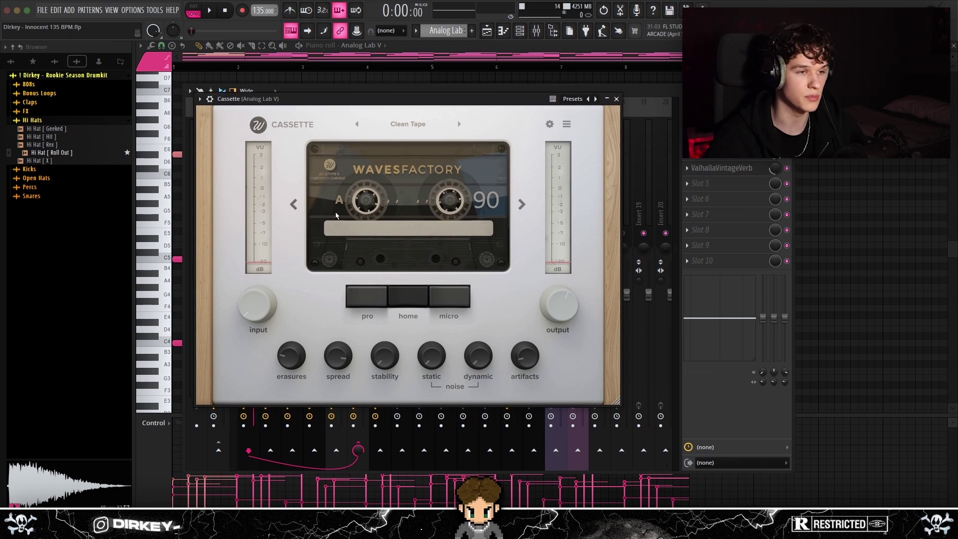
{"action": "mouse_move", "coordinate": [339, 355]}
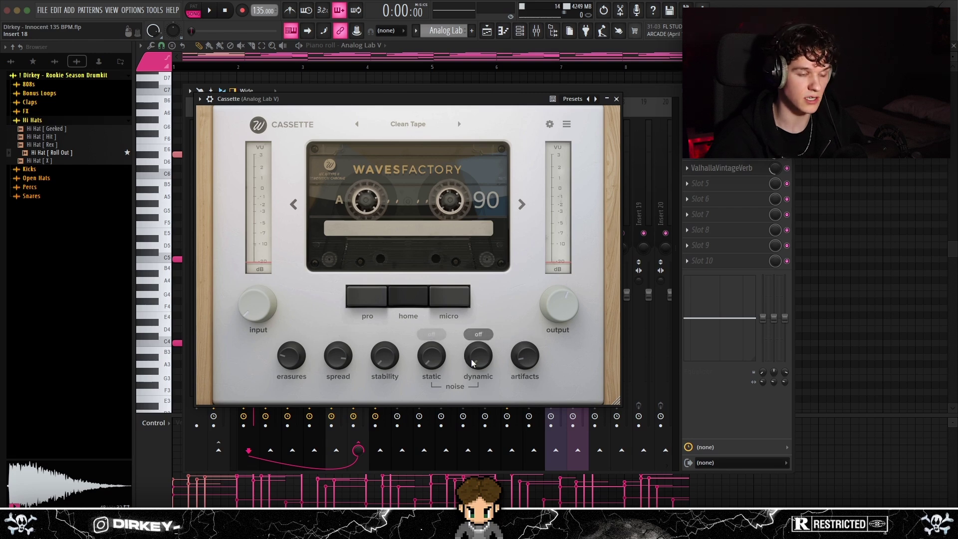
{"action": "mouse_move", "coordinate": [440, 101]}
{"action": "left_mouse_down"}
{"action": "mouse_move", "coordinate": [451, 94]}
{"action": "mouse_move", "coordinate": [439, 102]}
{"action": "left_mouse_up"}
{"action": "left_click", "coordinate": [615, 100]}
- View the Fruity Delay 3 and ValhallaVintageVerb effects on the Analog Lab V track
{"action": "left_click", "coordinate": [709, 155]}
{"action": "left_click_drag", "start_coordinate": [429, 133], "coordinate": [424, 120]}
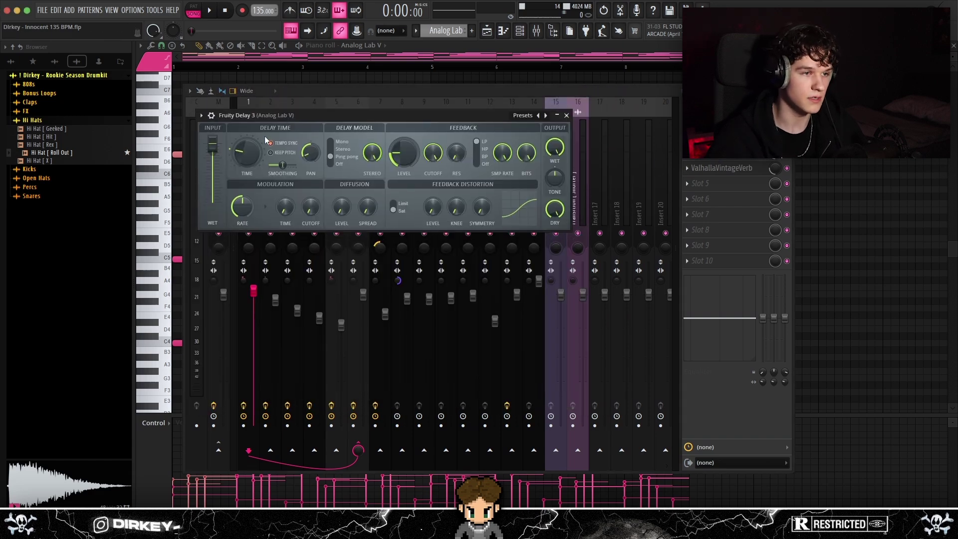
{"action": "left_click", "coordinate": [722, 168]}
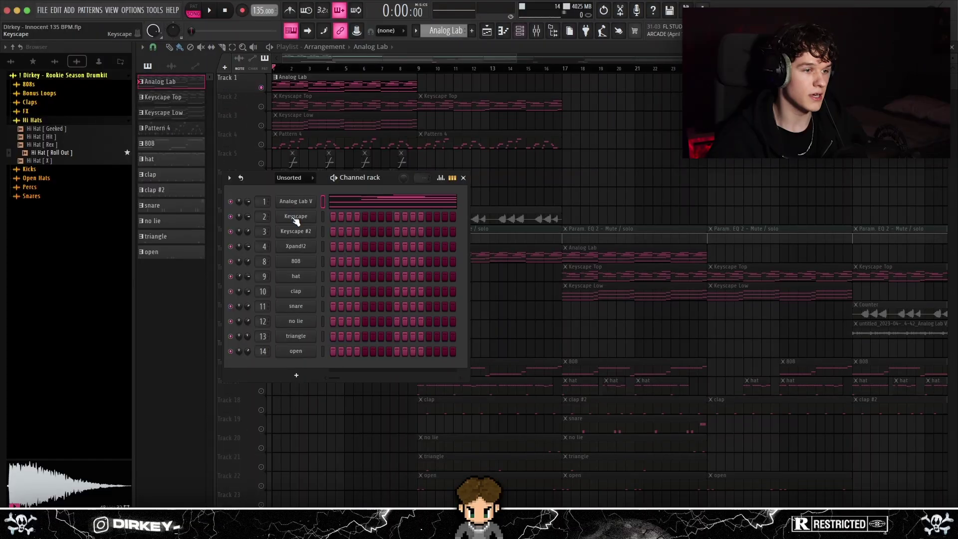
- Open the Keyscape instrument channel, check its LA Custom C7 - Wash patch and close it
{"action": "left_click", "coordinate": [313, 214]}
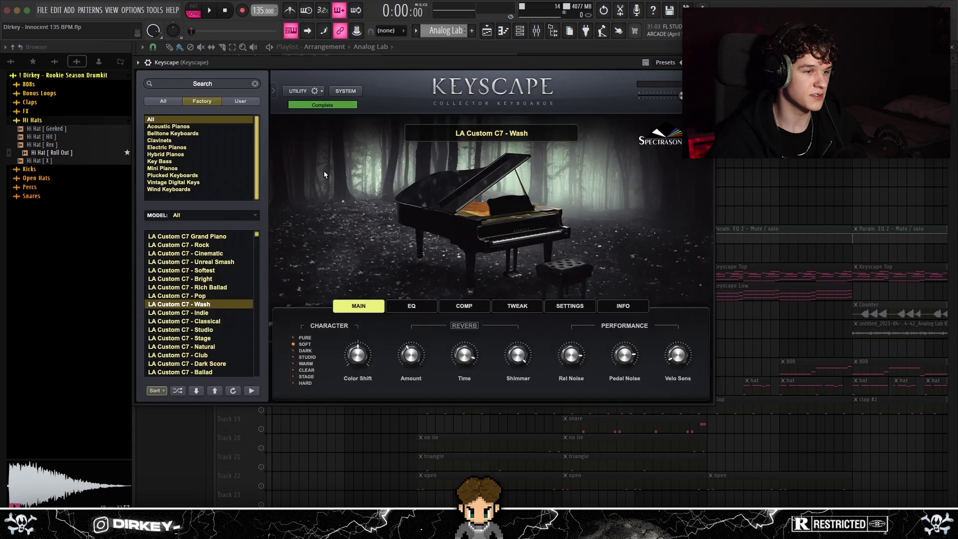
{"action": "left_click_drag", "start_coordinate": [274, 68], "coordinate": [283, 52]}
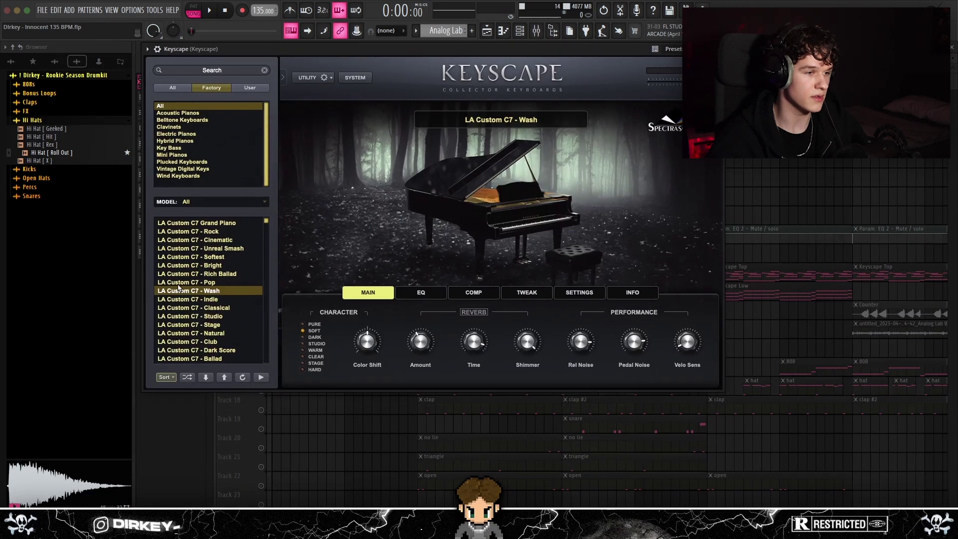
{"action": "key", "text": "Escape"}
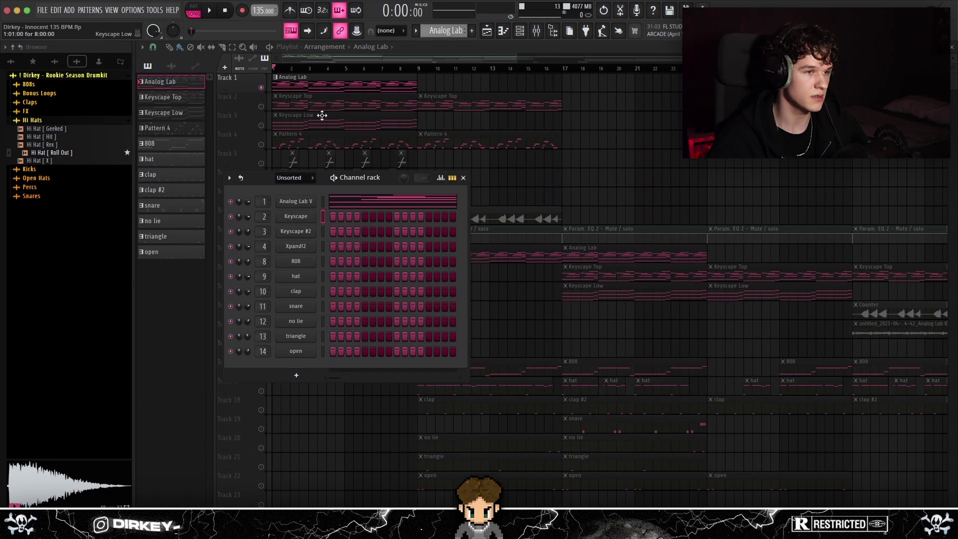
- Open the Keyscape Low pattern in the piano roll and bring all of its octave layers into view
{"action": "double_click", "coordinate": [280, 129]}
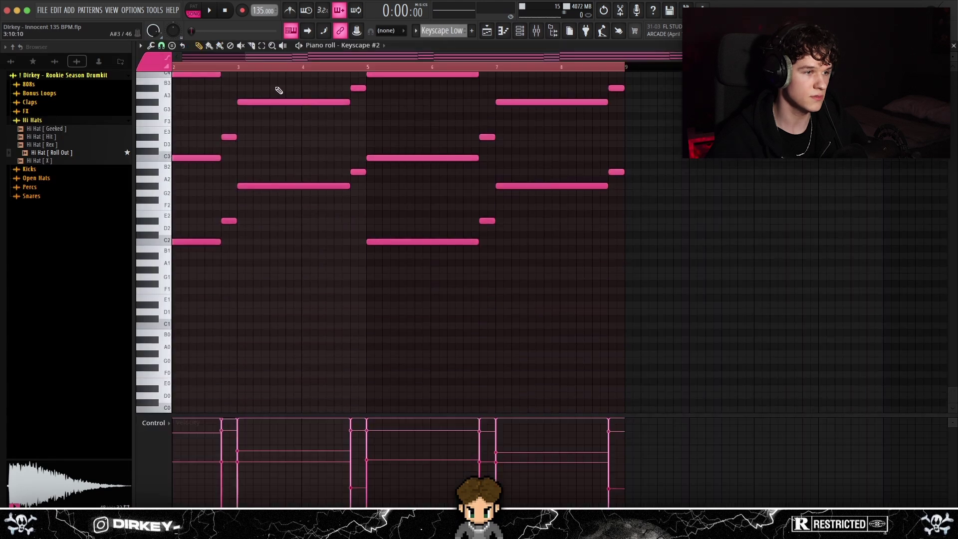
{"action": "scroll", "coordinate": [247, 71], "scroll_direction": "left", "scroll_amount": 2}
{"action": "scroll", "coordinate": [223, 159], "scroll_direction": "up", "scroll_amount": 2}
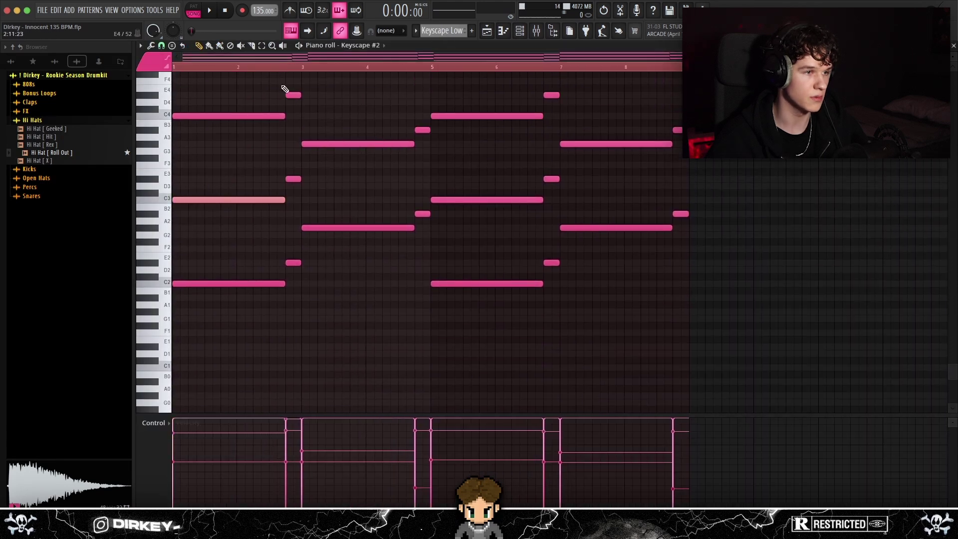
{"action": "scroll", "coordinate": [313, 102], "scroll_direction": "up", "scroll_amount": 2}
{"action": "scroll", "coordinate": [387, 109], "scroll_direction": "up", "scroll_amount": 2}
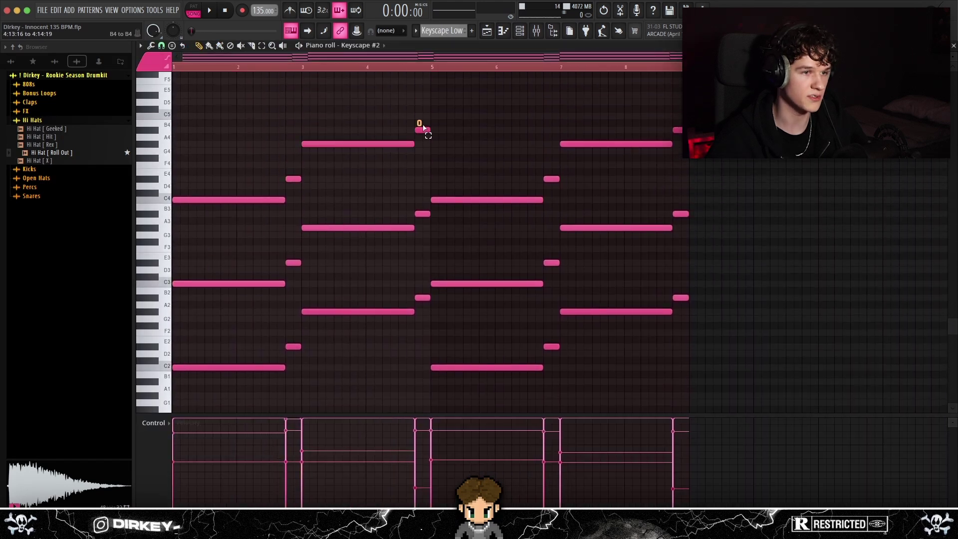
- Select the top octave layer of the Keyscape Low notes across all eight bars and lower it by two octaves
{"action": "left_click_drag", "start_coordinate": [214, 92], "coordinate": [437, 211]}
{"action": "left_click_drag", "start_coordinate": [497, 85], "coordinate": [684, 203]}
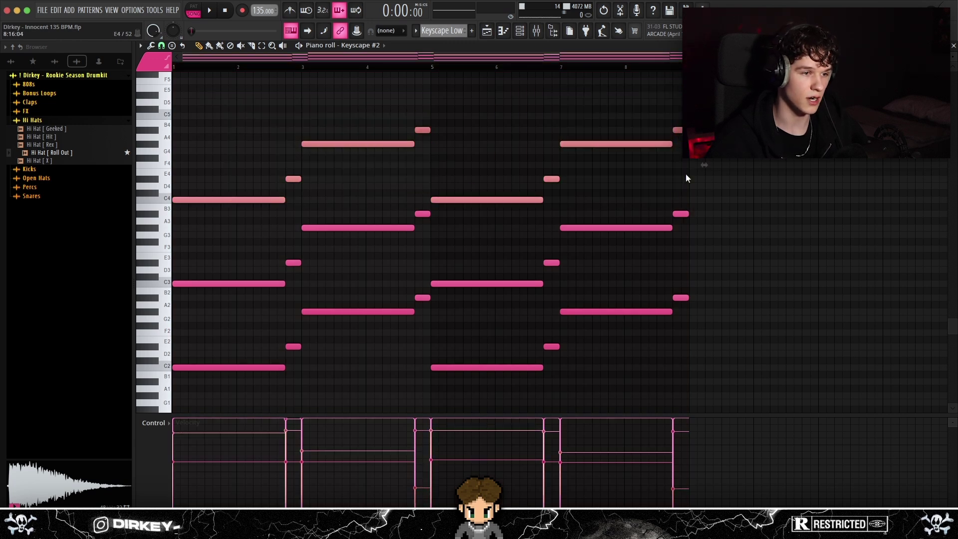
{"action": "scroll", "coordinate": [614, 207], "scroll_direction": "down", "scroll_amount": 1}
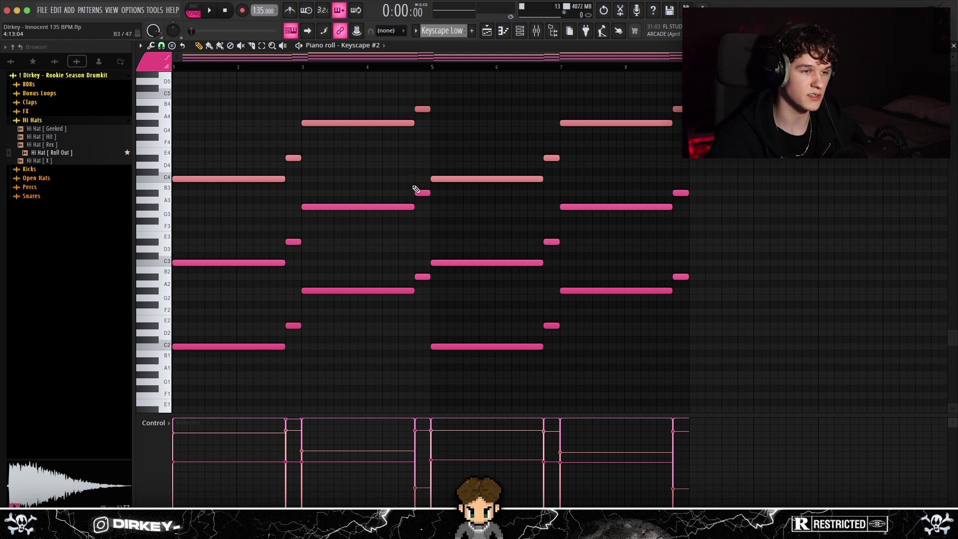
{"action": "key", "text": "ctrl+Down"}
{"action": "key", "text": "ctrl+Down"}
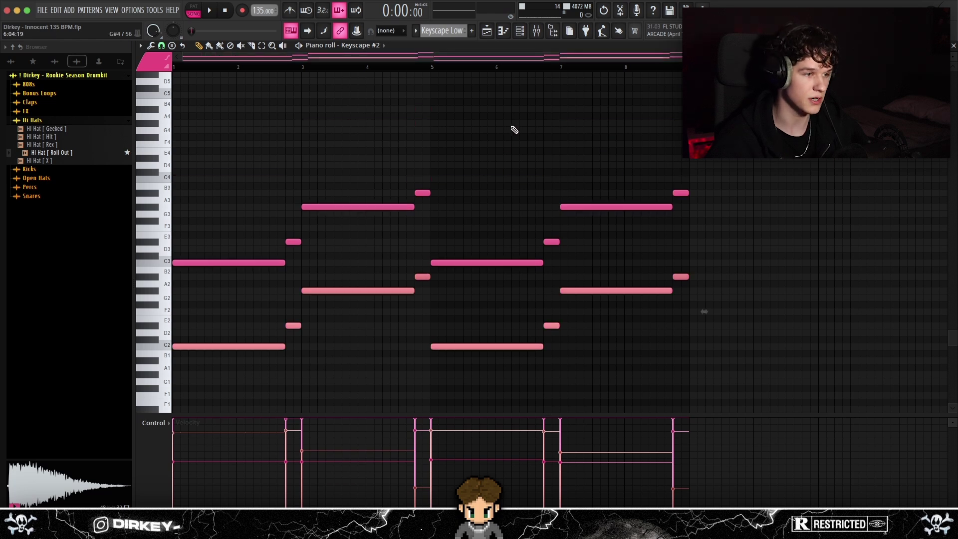
- Shift the selected Keyscape Low notes between octaves, restore the three original octave layers and select all notes
{"action": "key", "text": "ctrl+Down"}
{"action": "key", "text": "ctrl+Up"}
{"action": "key", "text": "ctrl+Down"}
{"action": "key", "text": "ctrl+Down"}
{"action": "key", "text": "ctrl+Up"}
{"action": "key", "text": "ctrl+Up"}
{"action": "key", "text": "ctrl+a"}
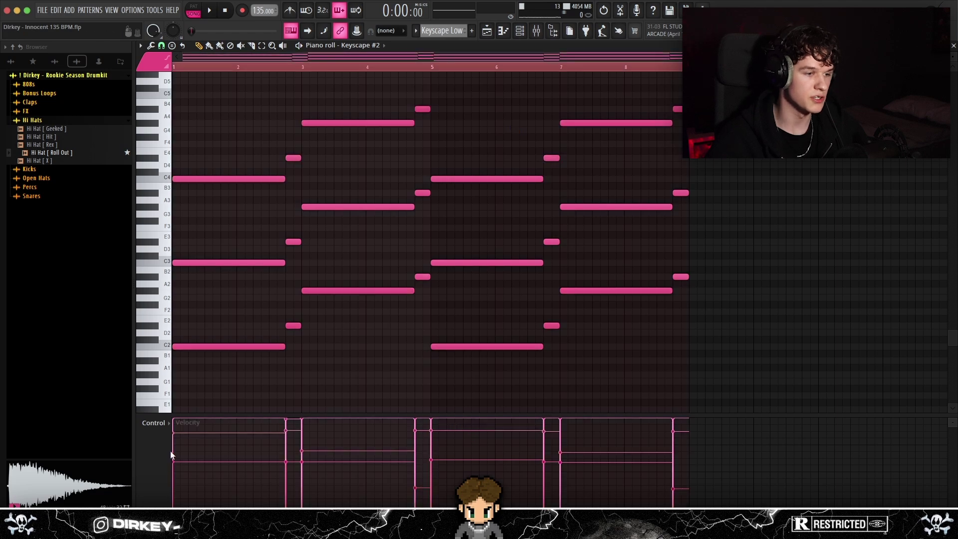
- Open the mixer and examine the Fruity Parametric EQ 2 curve on the Keyscape #2 track
{"action": "left_click", "coordinate": [543, 37]}
{"action": "left_click", "coordinate": [724, 121]}
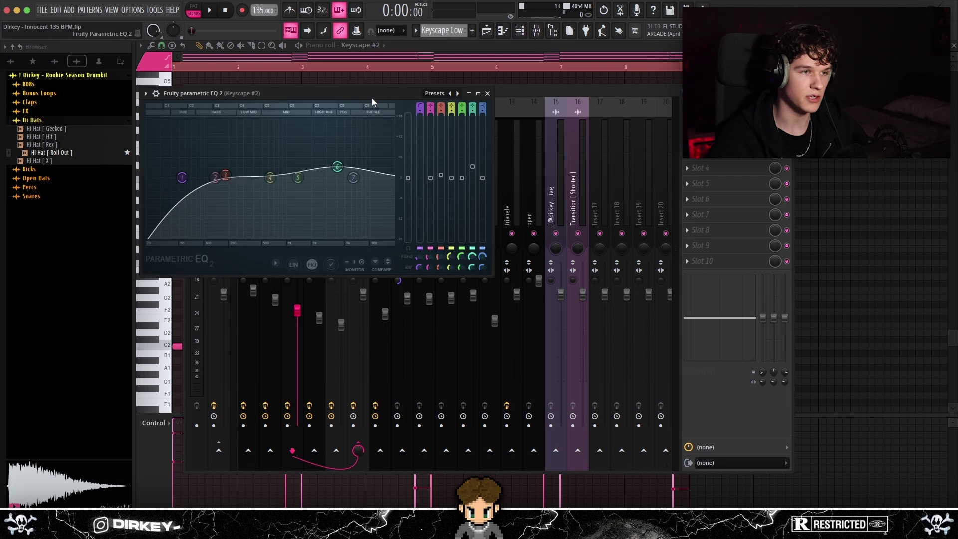
{"action": "left_click_drag", "start_coordinate": [369, 95], "coordinate": [428, 86]}
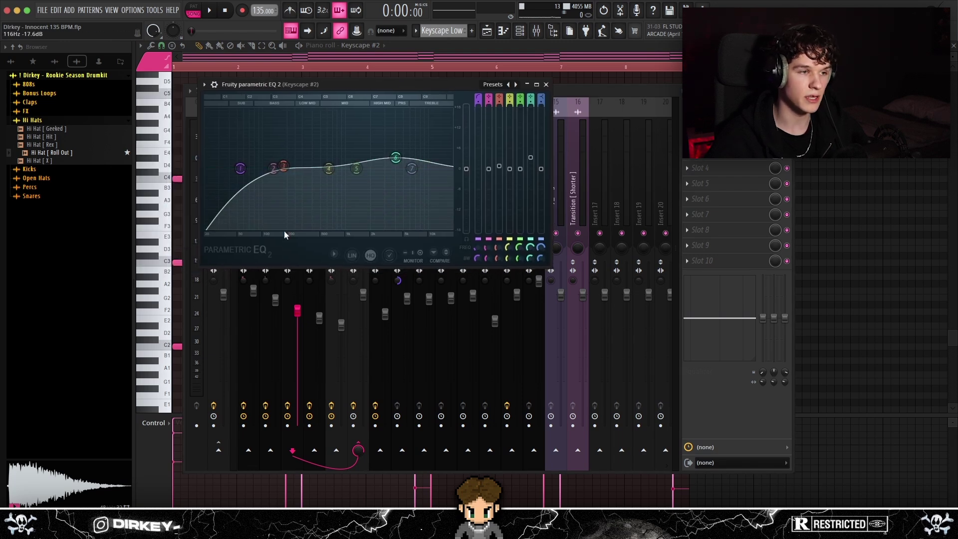
- Examine the ValhallaVintageVerb reverb settings on the Keyscape #2 track and close the plugin and mixer
{"action": "key", "text": "Escape"}
{"action": "left_click", "coordinate": [718, 137]}
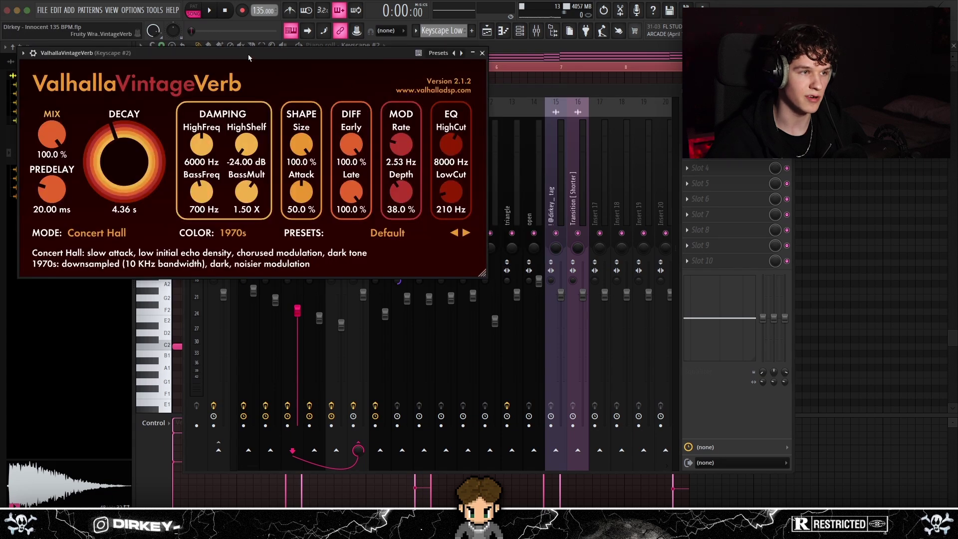
{"action": "left_click_drag", "start_coordinate": [248, 56], "coordinate": [433, 98]}
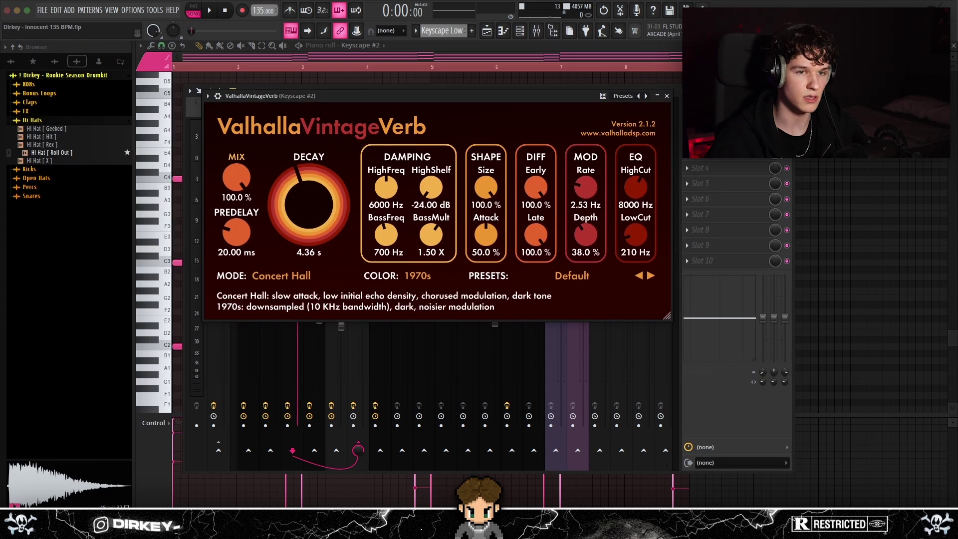
{"action": "left_click_drag", "start_coordinate": [564, 95], "coordinate": [530, 104]}
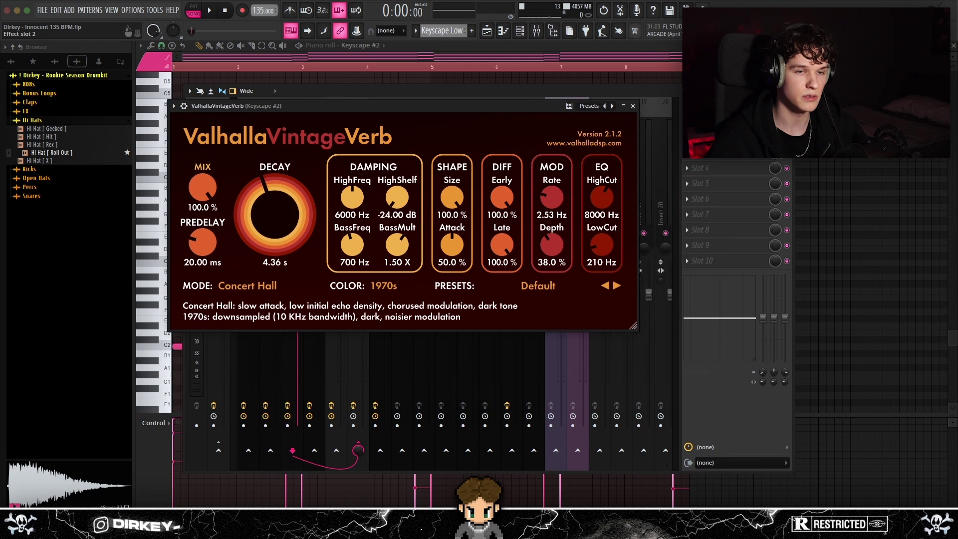
{"action": "key", "text": "Escape"}
{"action": "key", "text": "Escape"}
- Play the Keyscape Low pattern through its eight bars and select all of its notes
{"action": "left_click_drag", "start_coordinate": [196, 80], "coordinate": [508, 175]}
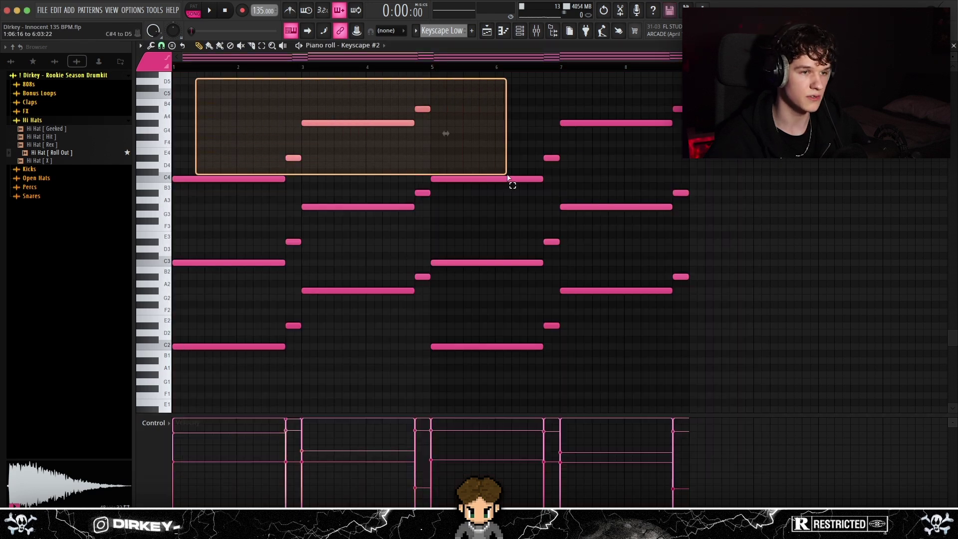
{"action": "key", "text": "space"}
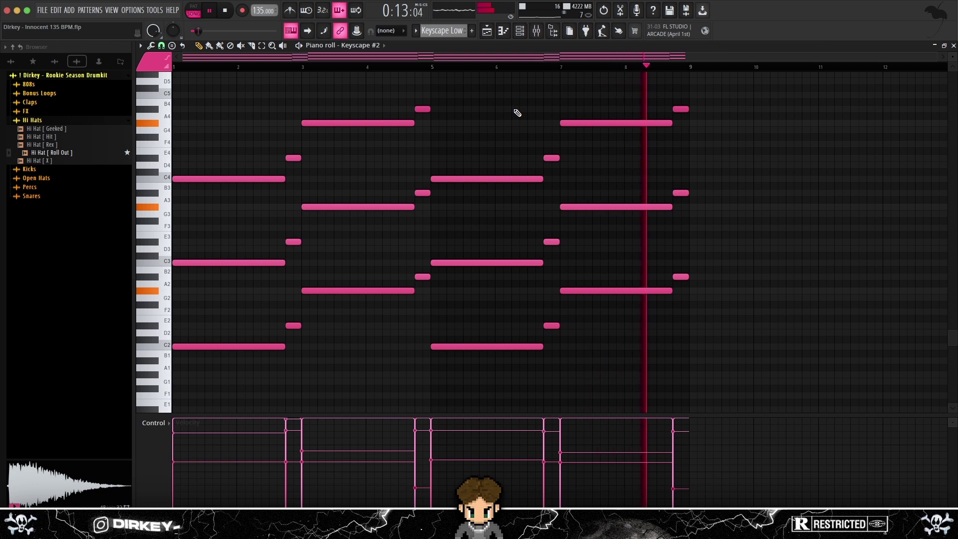
{"action": "key", "text": "space"}
{"action": "left_click_drag", "start_coordinate": [204, 95], "coordinate": [712, 371]}
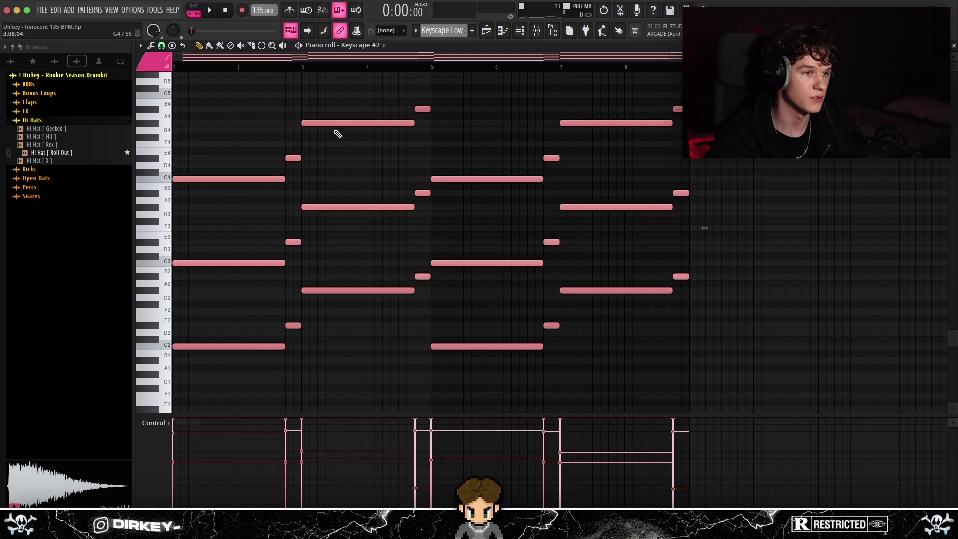
- Review the Analog Lab and Keyscape Low clips in the playlist and isolate the Keyscape Top track
{"action": "left_click", "coordinate": [401, 137], "text": "super"}
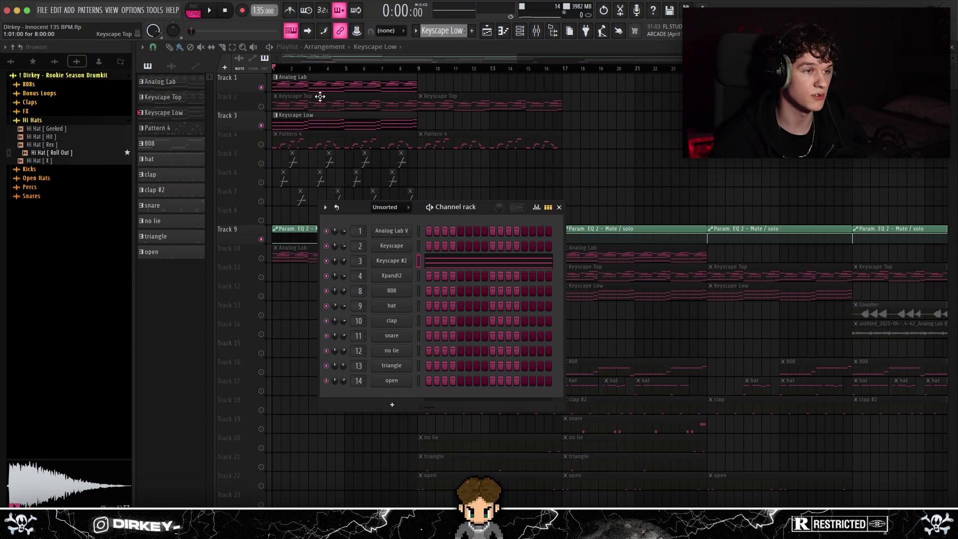
{"action": "left_click", "coordinate": [354, 76]}
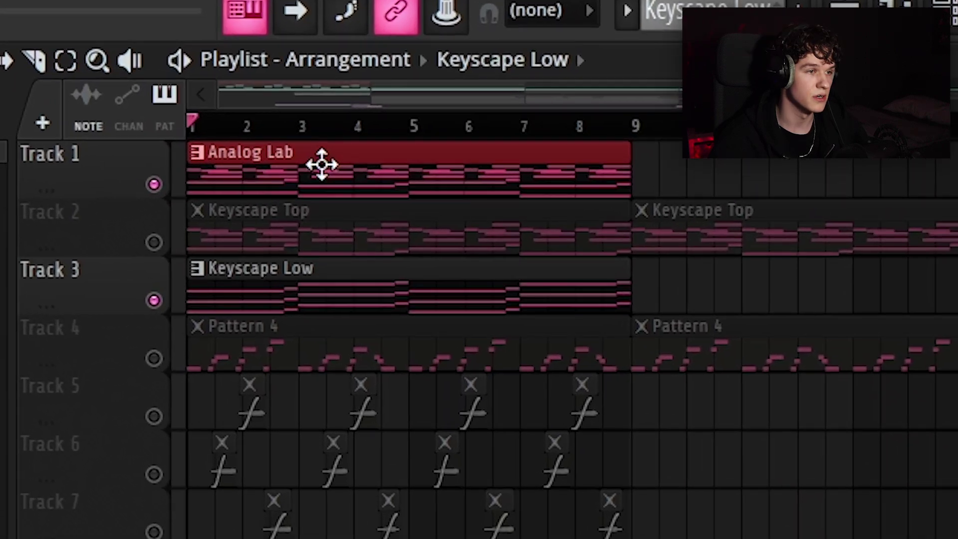
{"action": "left_click", "coordinate": [441, 302], "text": "super"}
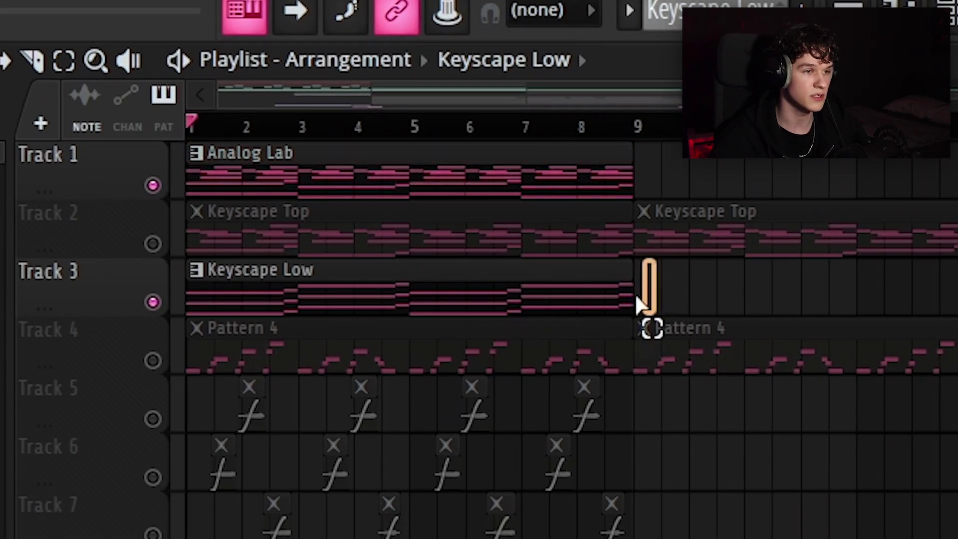
{"action": "left_click_drag", "start_coordinate": [668, 306], "coordinate": [472, 282]}
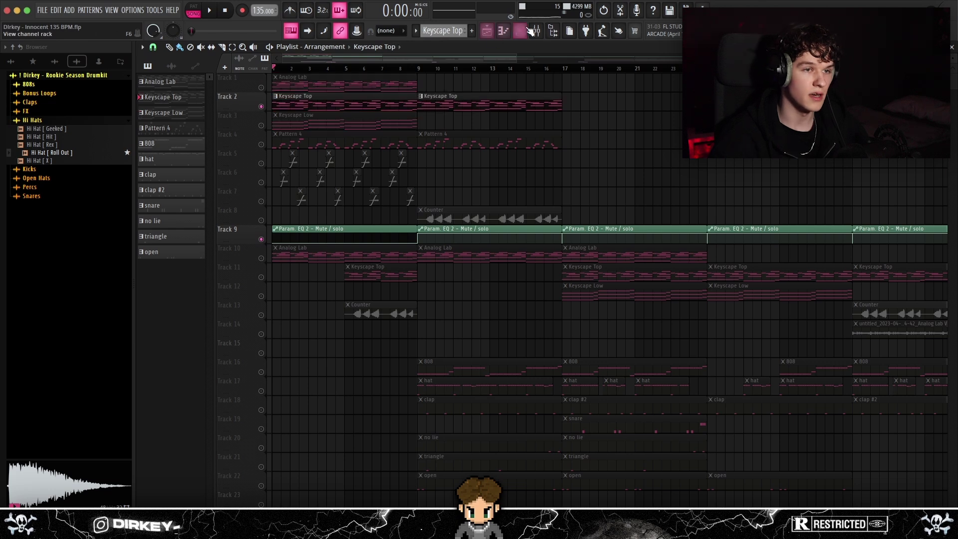
- Open the Keyscape instrument used by the Keyscape Top pattern and view its LA Custom C7 - Wash patch
{"action": "left_click", "coordinate": [521, 31]}
{"action": "left_click", "coordinate": [400, 248]}
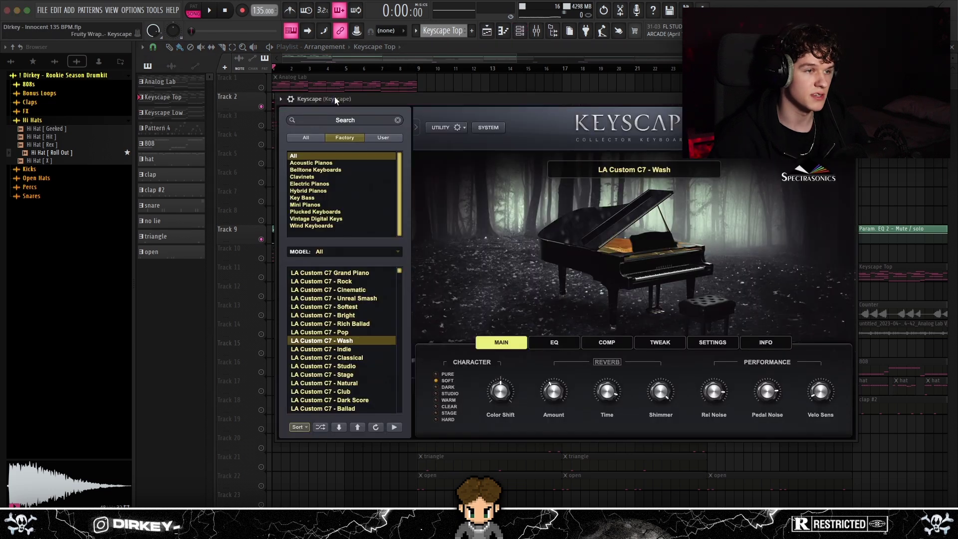
{"action": "left_click_drag", "start_coordinate": [336, 99], "coordinate": [325, 109]}
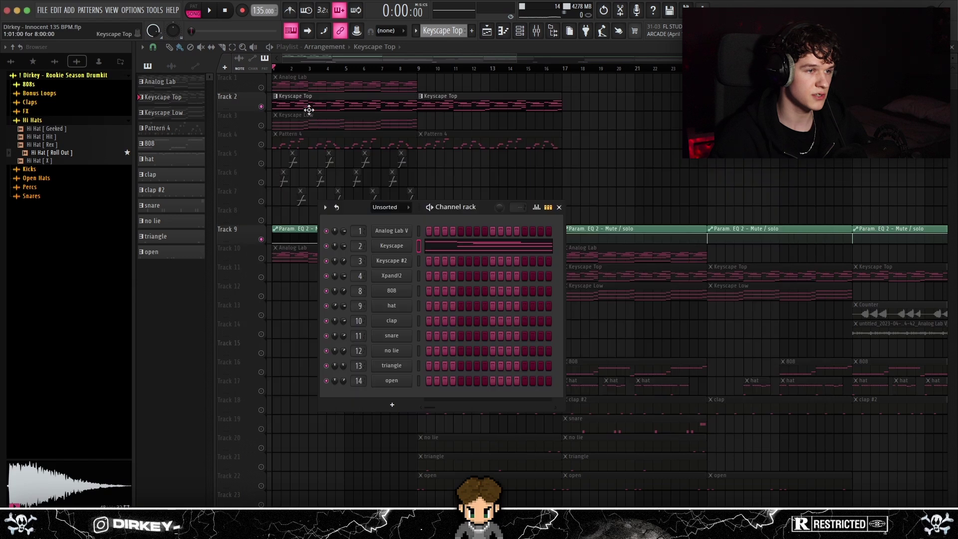
- Open the Keyscape Top pattern in the piano roll and play it through its eight bars
{"action": "key", "text": "F7"}
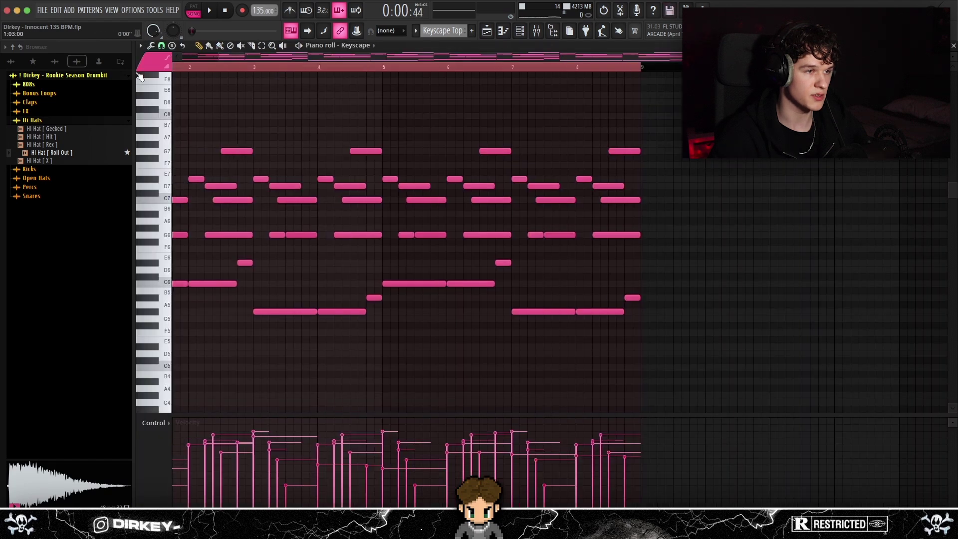
{"action": "key", "text": "space"}
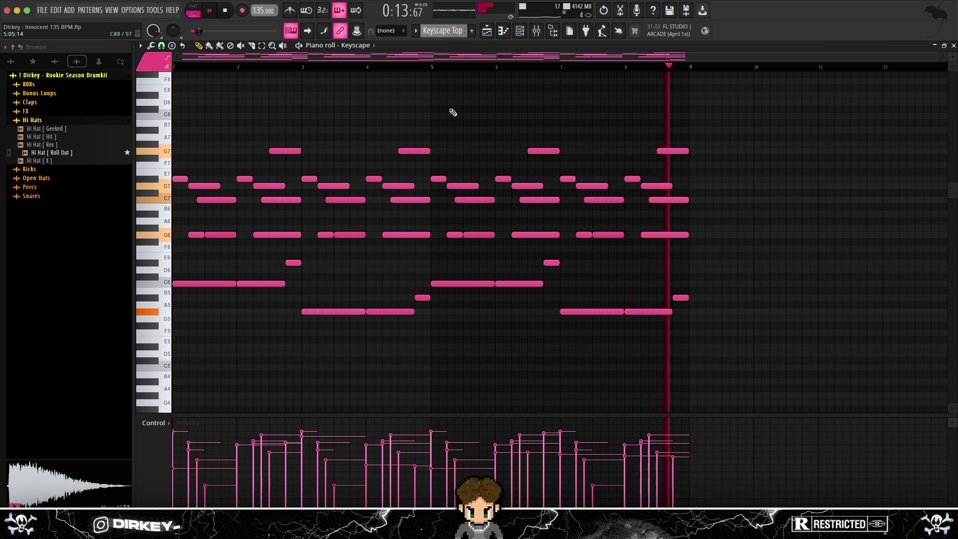
{"action": "key", "text": "space"}
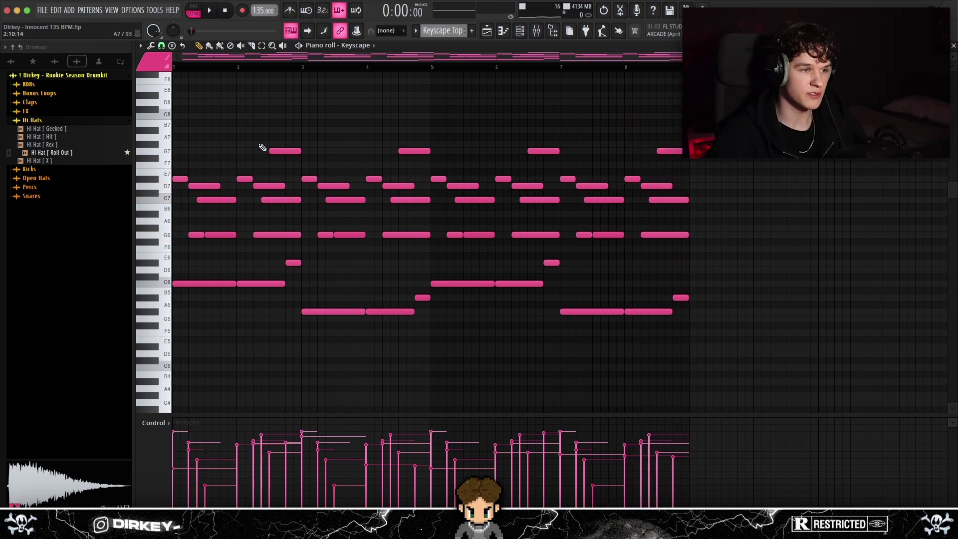
- Open the mixer and examine the Fruity Parametric EQ 2 curve and ShaperBox 2 panning on the Keyscape track
{"action": "left_click", "coordinate": [537, 31]}
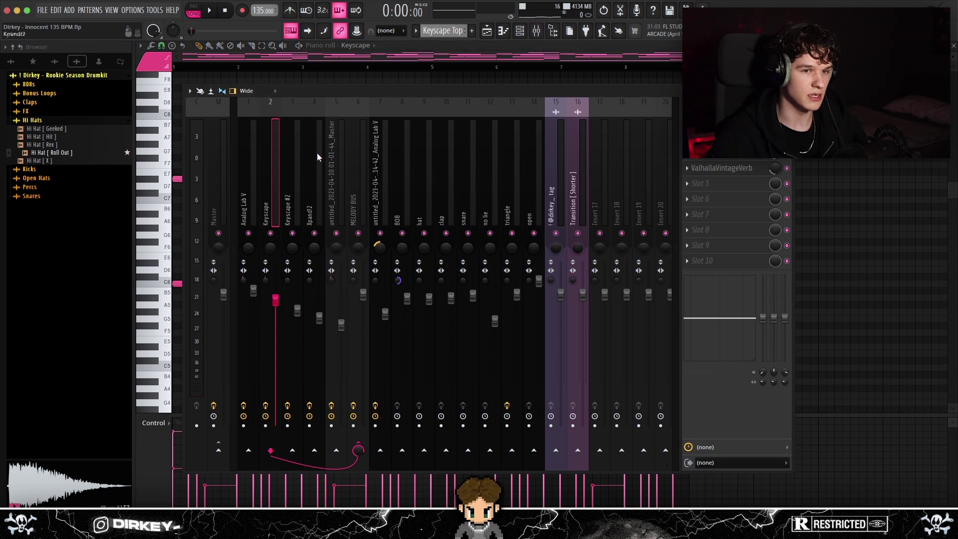
{"action": "left_click", "coordinate": [718, 121]}
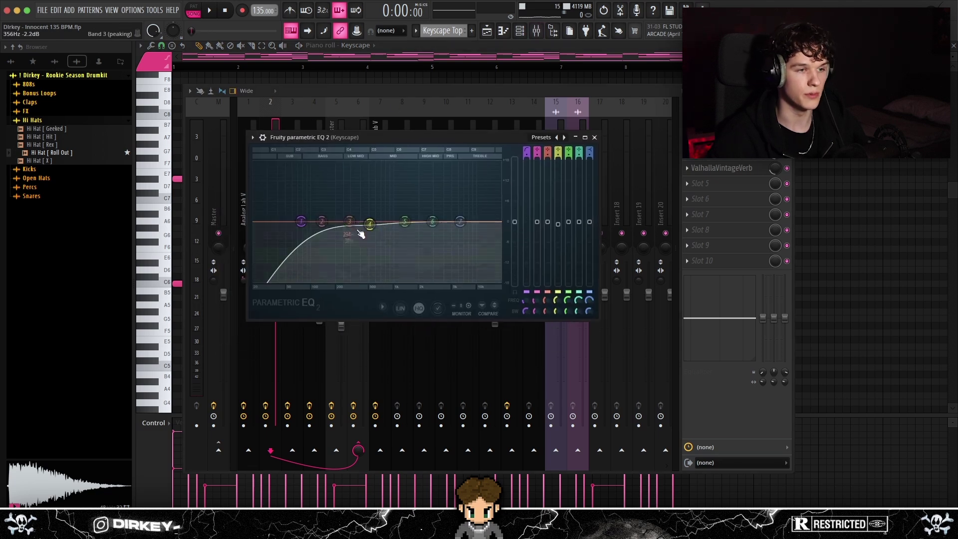
{"action": "left_click", "coordinate": [719, 149]}
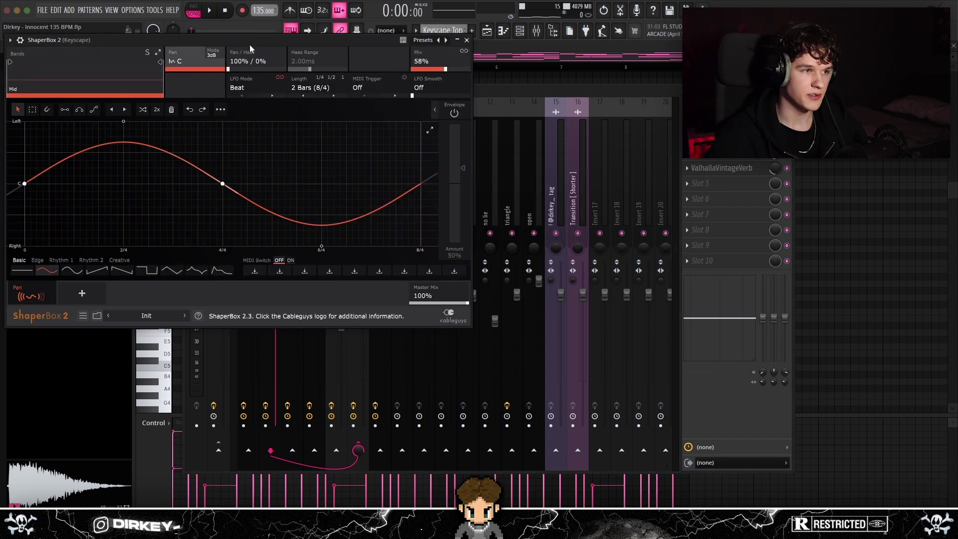
{"action": "left_click_drag", "start_coordinate": [250, 44], "coordinate": [450, 139]}
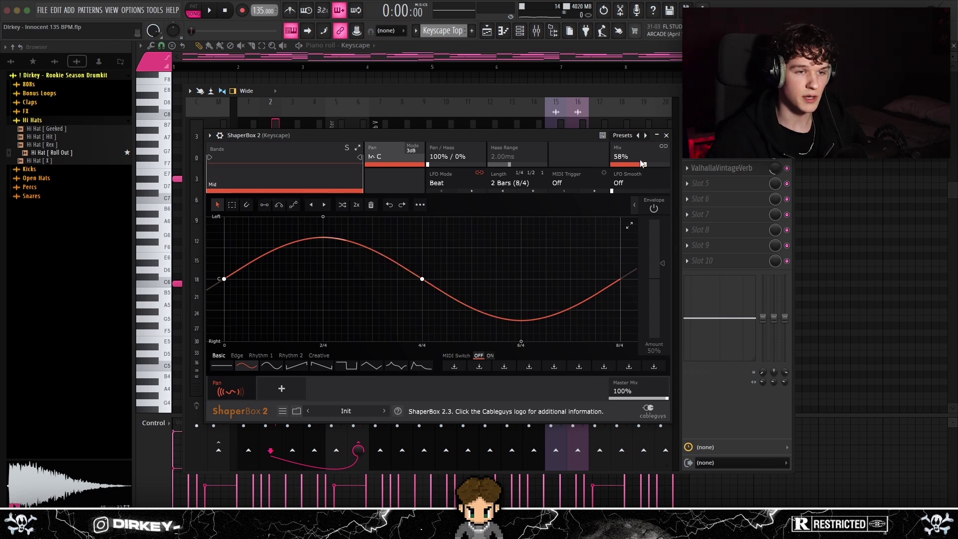
{"action": "left_click", "coordinate": [666, 135]}
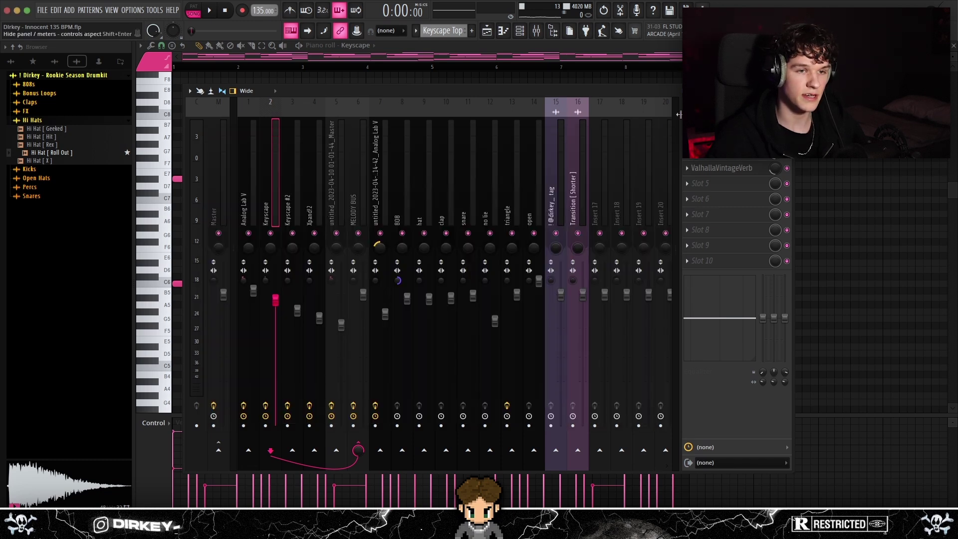
- Examine the Fruity Delay 3 and ValhallaVintageVerb settings on the Keyscape track
{"action": "left_click", "coordinate": [714, 155]}
{"action": "left_click_drag", "start_coordinate": [377, 184], "coordinate": [382, 157]}
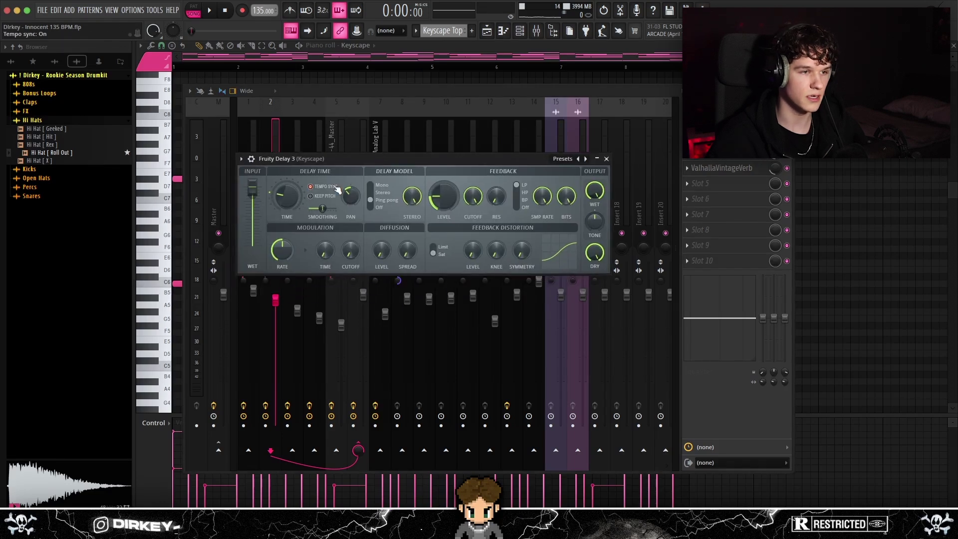
{"action": "left_click", "coordinate": [720, 171]}
{"action": "left_click_drag", "start_coordinate": [253, 58], "coordinate": [447, 118]}
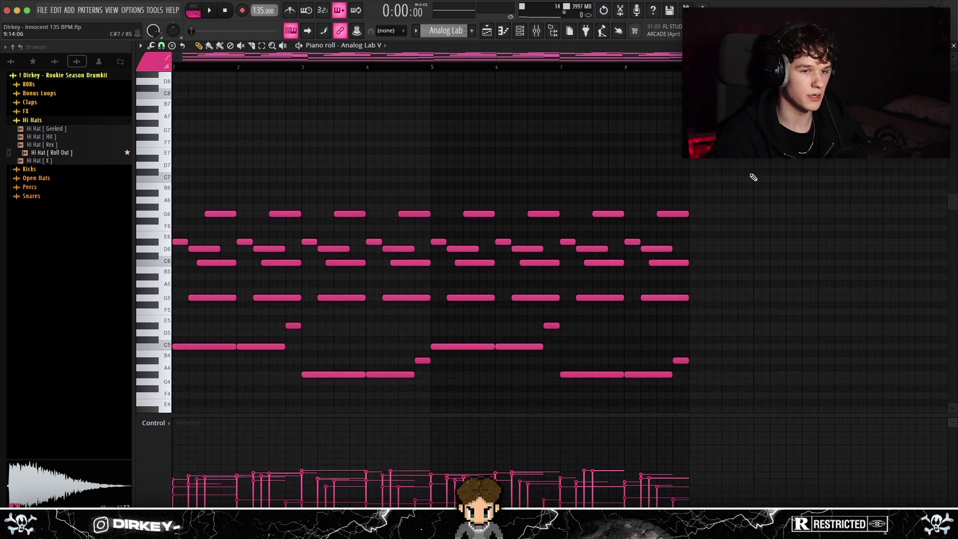
- Copy the upper Analog Lab notes into the Keyscape Top pattern, raise them one octave, and undo the paste
{"action": "left_click_drag", "start_coordinate": [806, 161], "coordinate": [171, 385]}
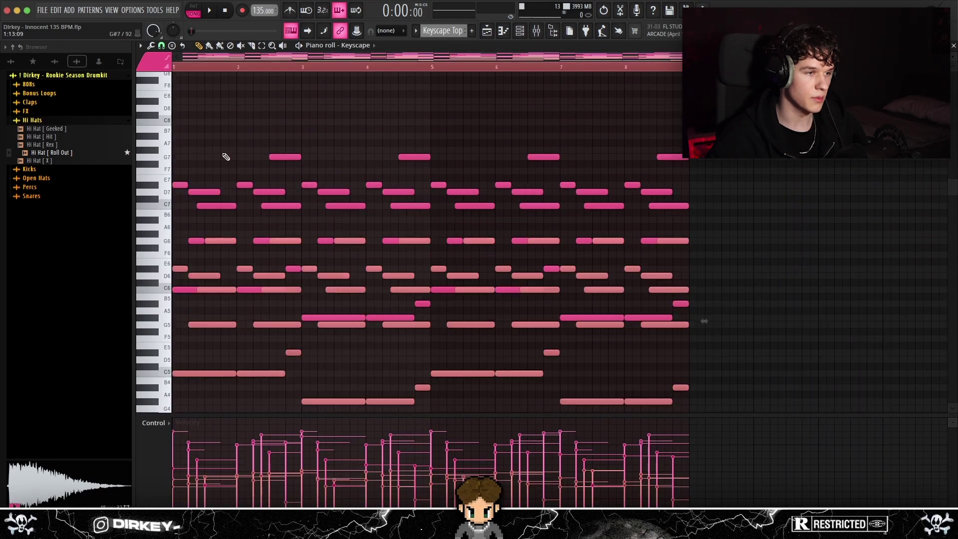
{"action": "key", "text": "ctrl+Up"}
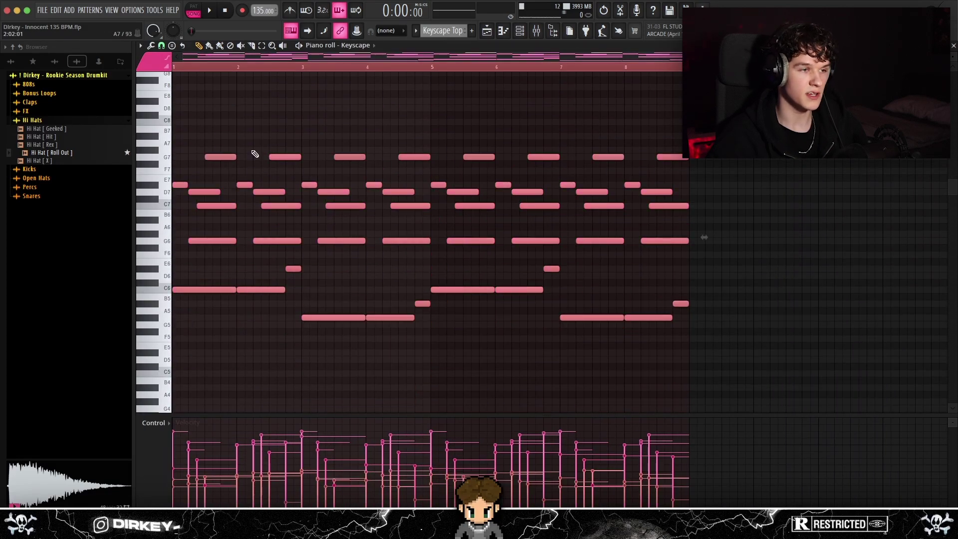
{"action": "key", "text": "ctrl+z"}
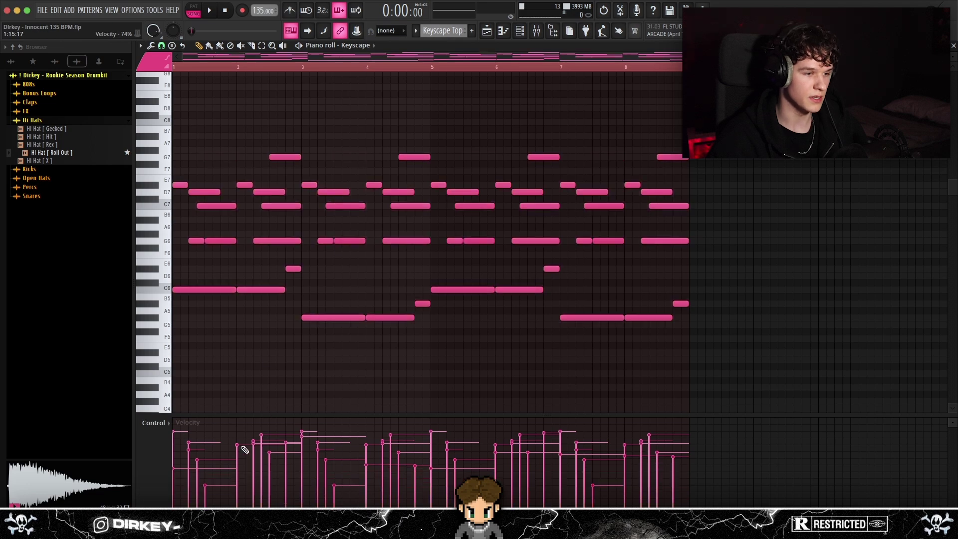
- Compare the Keyscape Top notes with the lower and upper note layers of the Analog Lab pattern in the piano roll
{"action": "left_click_drag", "start_coordinate": [758, 118], "coordinate": [172, 348]}
{"action": "key", "text": "F7"}
{"action": "double_click", "coordinate": [329, 83]}
{"action": "scroll", "coordinate": [322, 72], "scroll_direction": "left", "scroll_amount": 5}
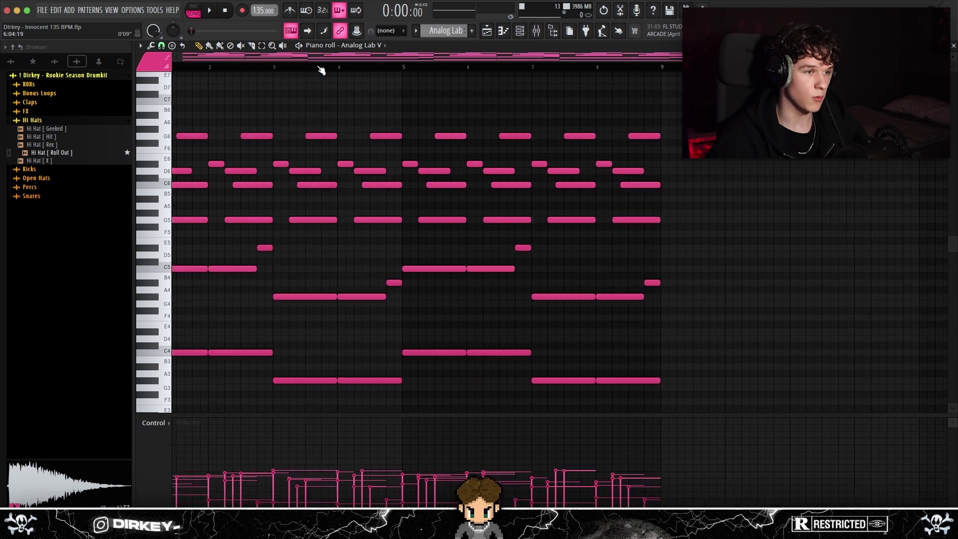
{"action": "left_click_drag", "start_coordinate": [718, 249], "coordinate": [192, 327]}
{"action": "key", "text": "F5"}
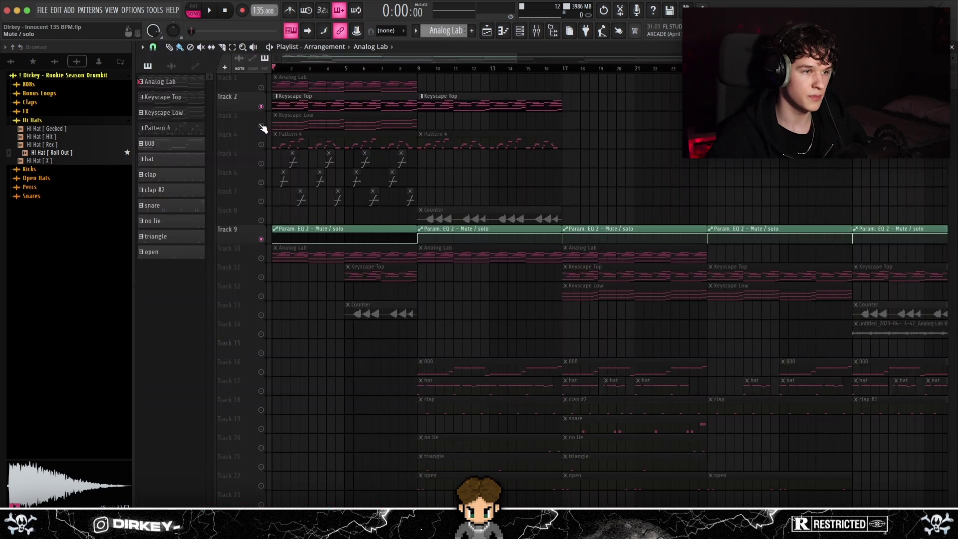
{"action": "double_click", "coordinate": [306, 85]}
{"action": "scroll", "coordinate": [329, 84], "scroll_direction": "left", "scroll_amount": 3}
{"action": "left_click_drag", "start_coordinate": [760, 111], "coordinate": [175, 226]}
- Return to the playlist and select the Analog Lab, Keyscape Top and Keyscape Low clips in the first eight bars
{"action": "key", "text": "F5"}
{"action": "double_click", "coordinate": [290, 103]}
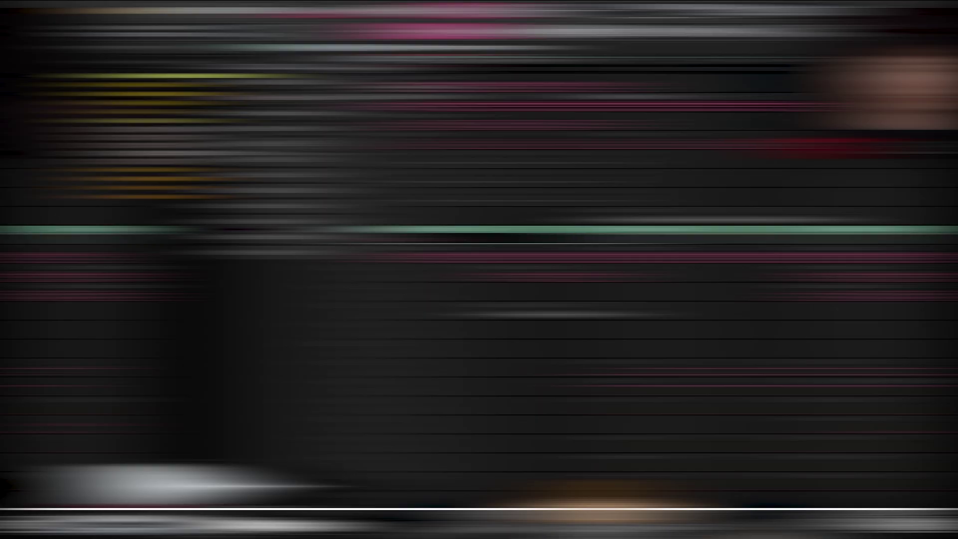
{"action": "left_click", "coordinate": [294, 88]}
{"action": "left_click_drag", "start_coordinate": [294, 89], "coordinate": [356, 122]}
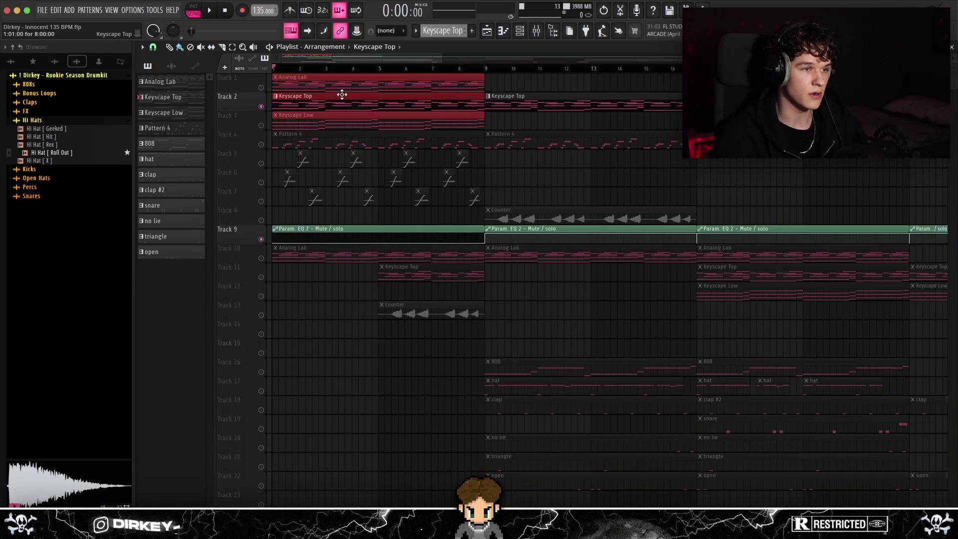
- Open the Xpand!2 instrument from the channel rack, examine its 07 Deep fried preset and close it
{"action": "left_click", "coordinate": [524, 33]}
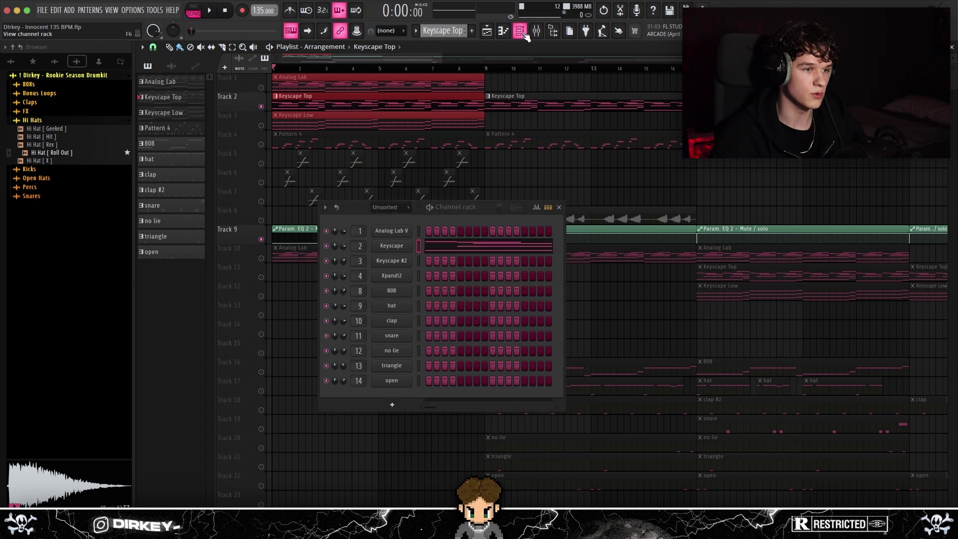
{"action": "left_click", "coordinate": [392, 280]}
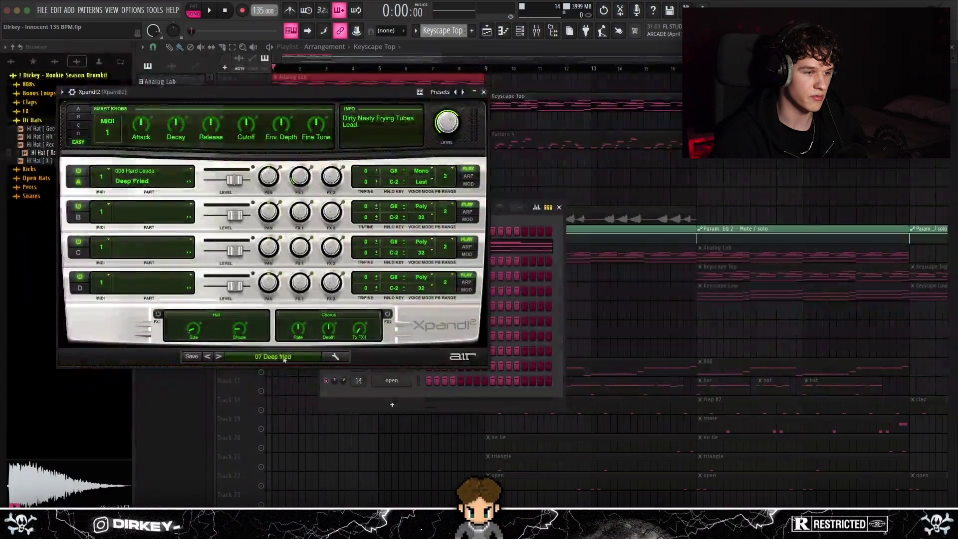
{"action": "left_click", "coordinate": [268, 358]}
{"action": "mouse_move", "coordinate": [264, 423]}
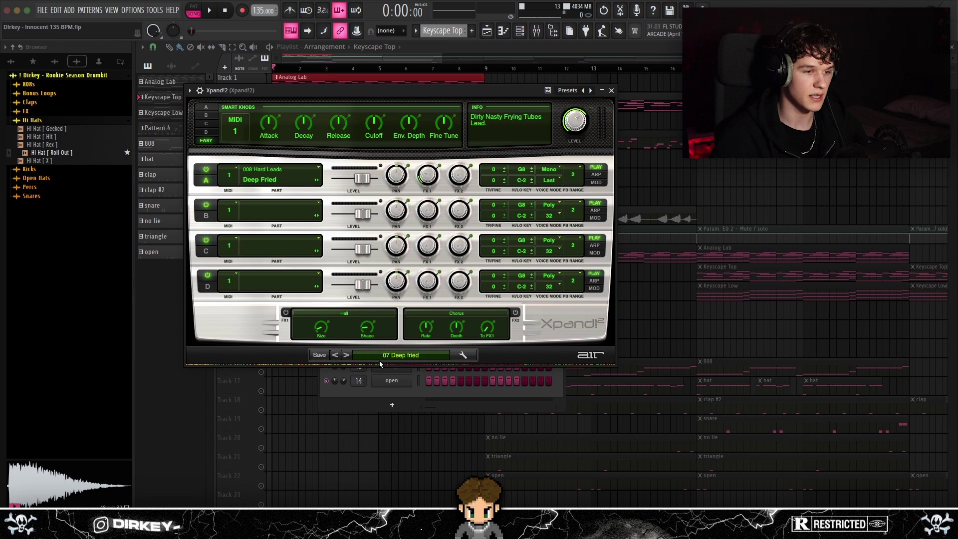
{"action": "left_click_drag", "start_coordinate": [314, 95], "coordinate": [278, 119]}
{"action": "key", "text": "Escape"}
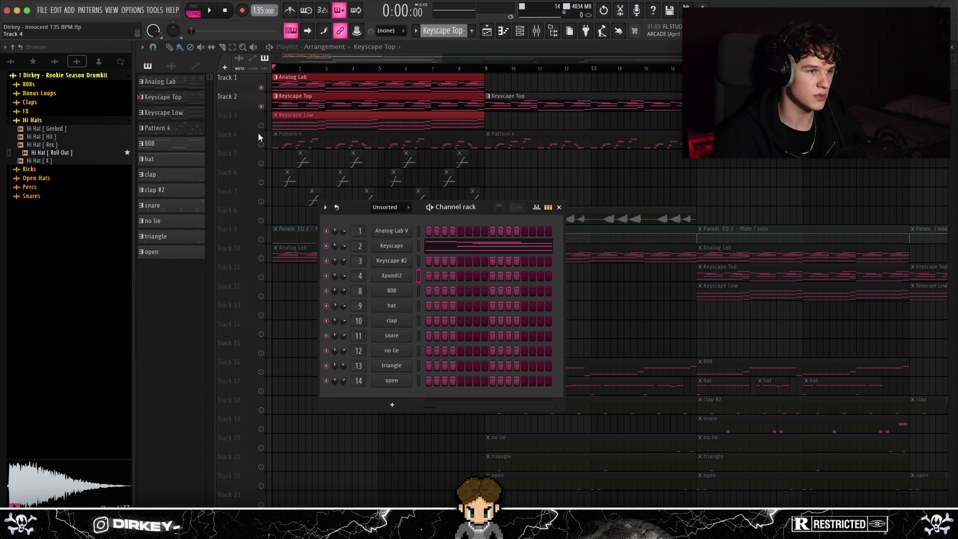
- Unmute the Keyscape Low and Pattern 4 tracks, mute the Keyscape Top track, and open Pattern 4 in the piano roll
{"action": "left_click", "coordinate": [262, 125]}
{"action": "left_click", "coordinate": [261, 106]}
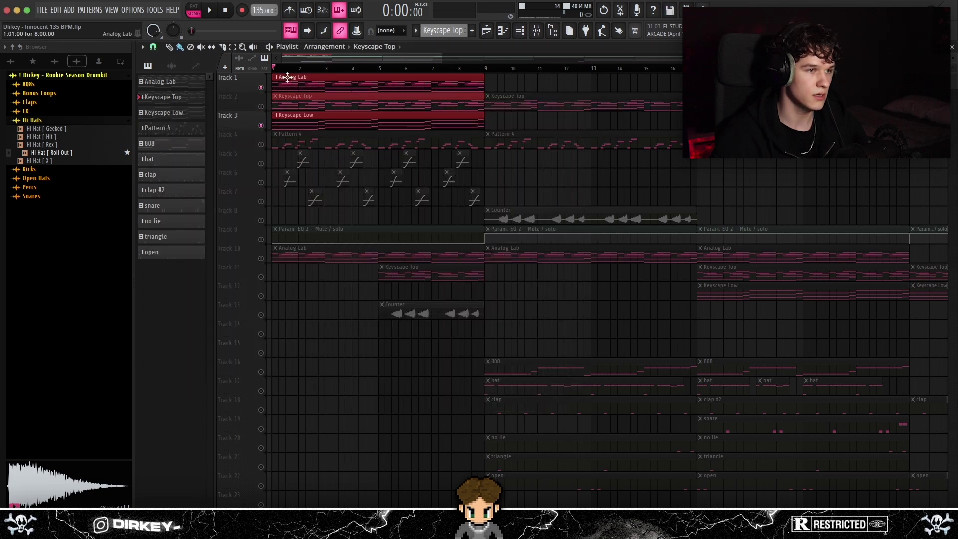
{"action": "left_click", "coordinate": [262, 144]}
{"action": "double_click", "coordinate": [295, 144]}
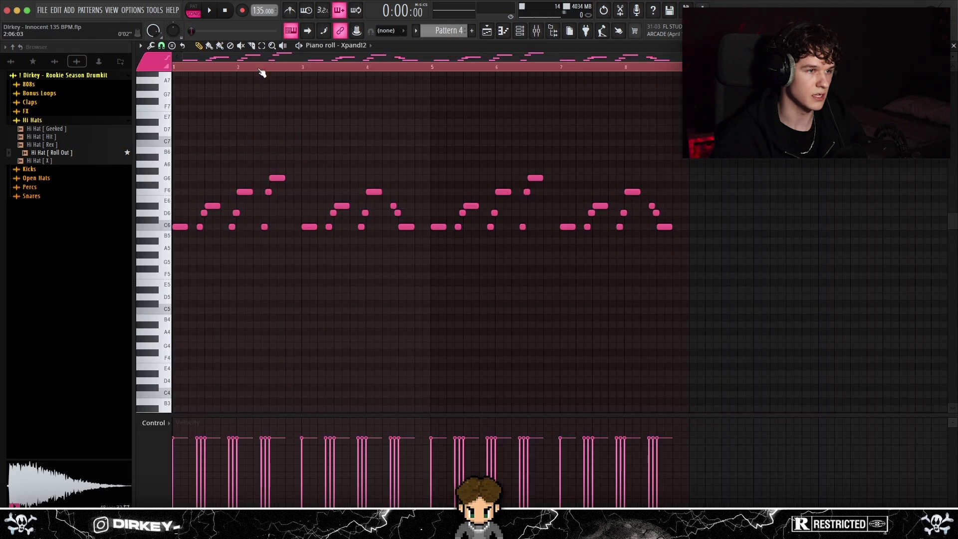
- Play Pattern 4, examine the channel settings of the full-length master audio clip on Track 8, and audition that clip
{"action": "key", "text": "space"}
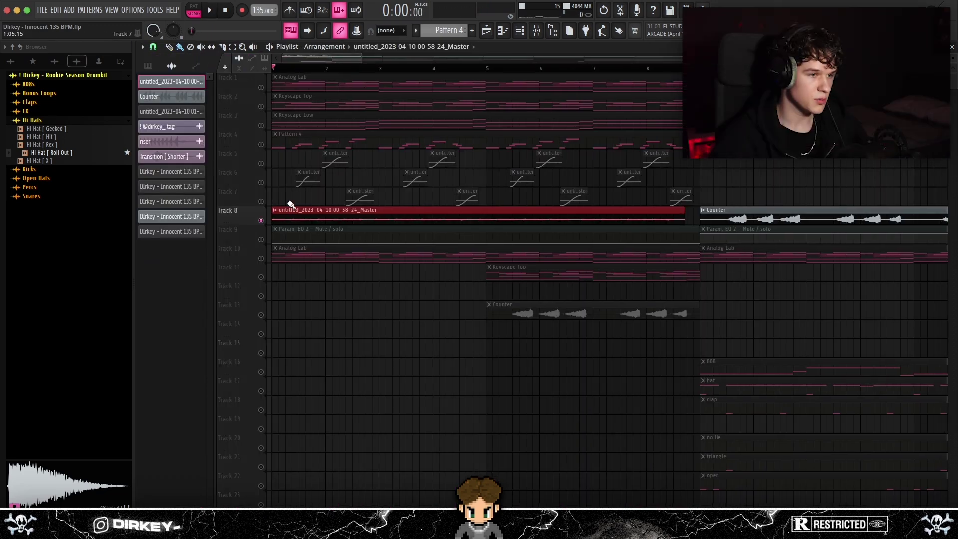
{"action": "double_click", "coordinate": [304, 216]}
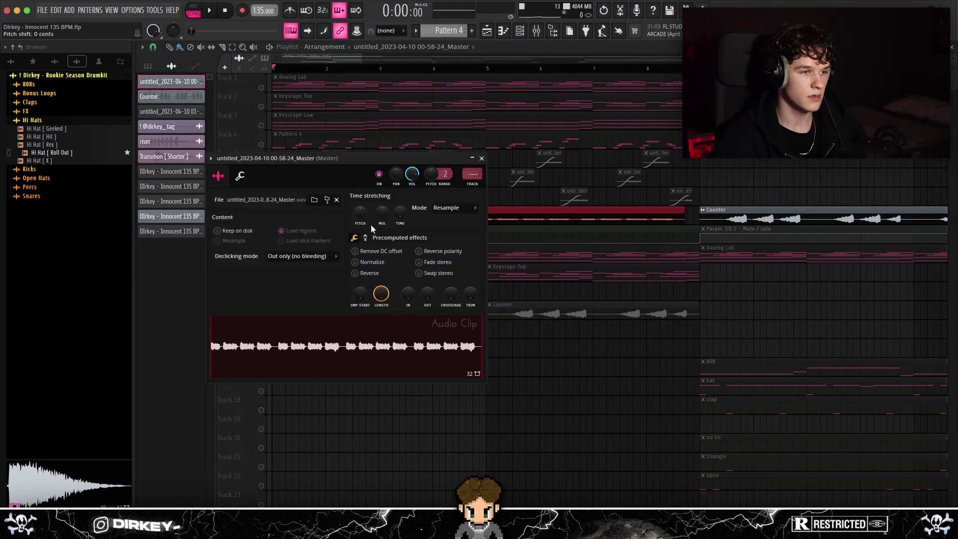
{"action": "key", "text": "Escape"}
{"action": "key", "text": "space"}
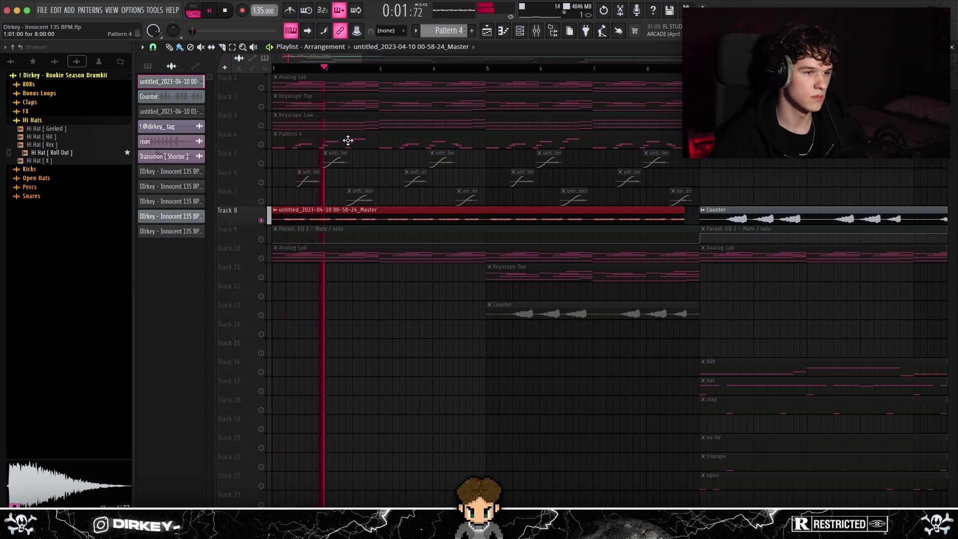
{"action": "key", "text": "space"}
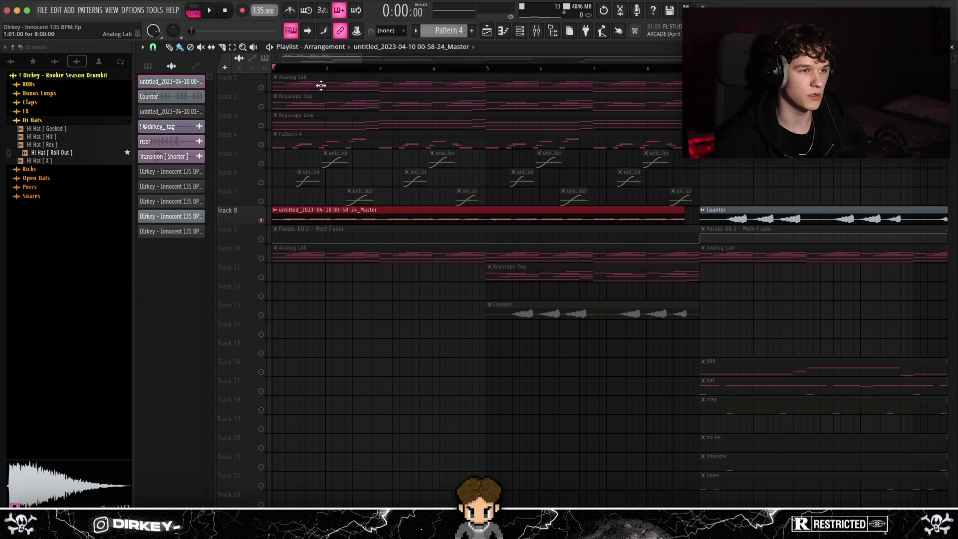
- Delete the full-length master audio clip from Track 8 and examine the fade-ins on the chopped clips of Tracks 5 to 7
{"action": "mouse_move", "coordinate": [288, 215]}
{"action": "left_mouse_down"}
{"action": "mouse_move", "coordinate": [288, 225]}
{"action": "mouse_move", "coordinate": [302, 223]}
{"action": "left_mouse_up"}
{"action": "key", "text": "Delete"}
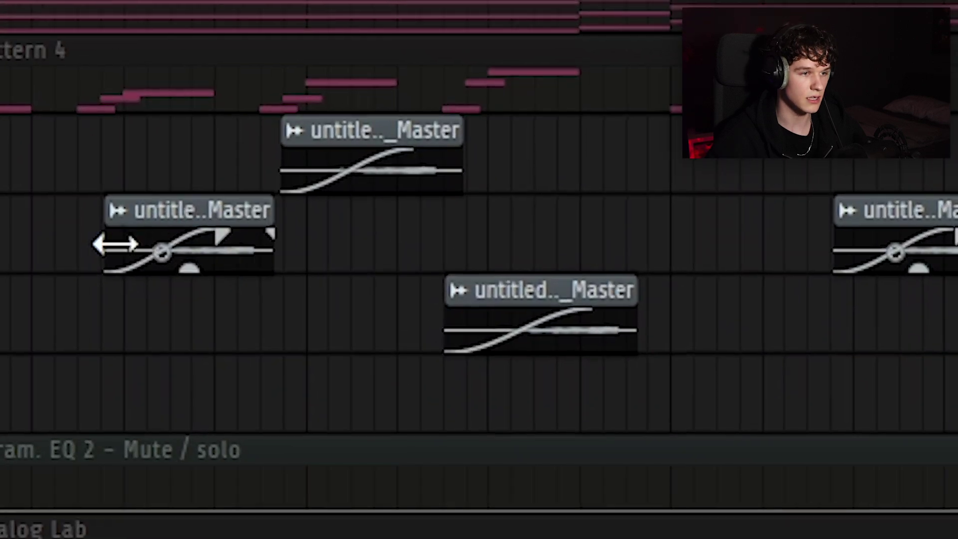
{"action": "mouse_move", "coordinate": [223, 234]}
{"action": "left_mouse_down"}
{"action": "mouse_move", "coordinate": [162, 232]}
{"action": "mouse_move", "coordinate": [221, 227]}
{"action": "mouse_move", "coordinate": [210, 232]}
{"action": "mouse_move", "coordinate": [224, 236]}
{"action": "mouse_move", "coordinate": [218, 232]}
{"action": "left_mouse_up"}
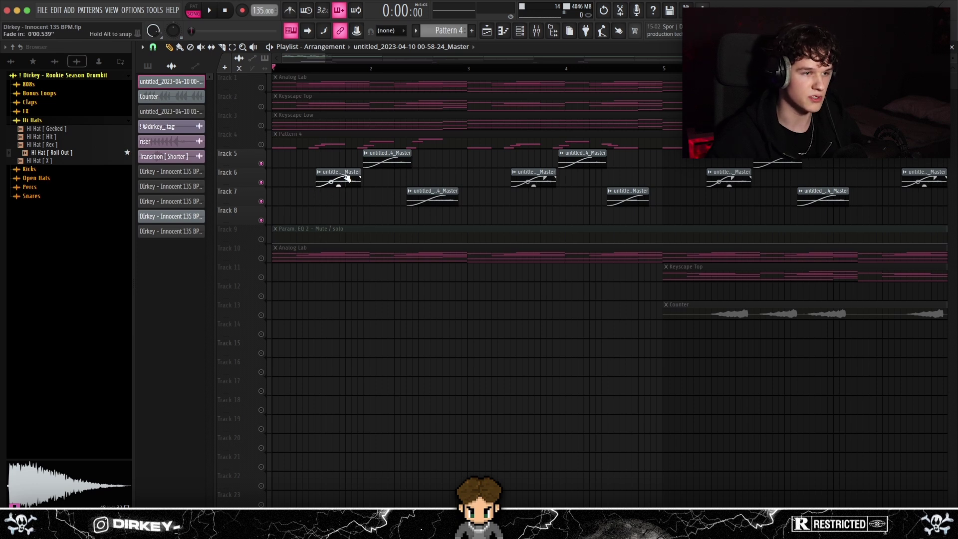
{"action": "scroll", "coordinate": [294, 166], "scroll_direction": "down", "scroll_amount": 3}
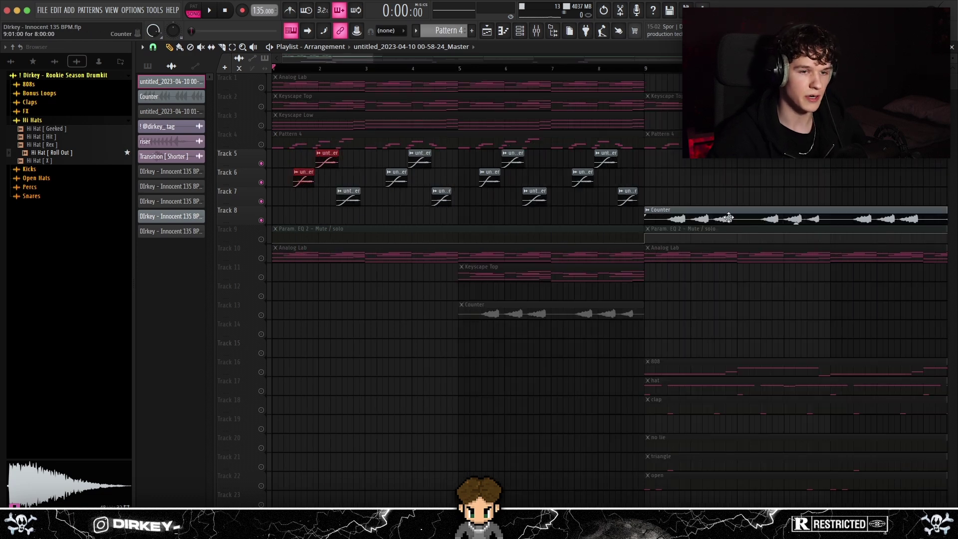
- Move the Track 8 Counter clip to bar 1 and play it with only the Analog Lab and Keyscape Top tracks
{"action": "left_click_drag", "start_coordinate": [729, 217], "coordinate": [356, 217]}
{"action": "left_click_drag", "start_coordinate": [262, 89], "coordinate": [261, 106]}
{"action": "left_click_drag", "start_coordinate": [261, 163], "coordinate": [261, 201]}
{"action": "scroll", "coordinate": [284, 75], "scroll_direction": "up", "scroll_amount": 2}
{"action": "key", "text": "space"}
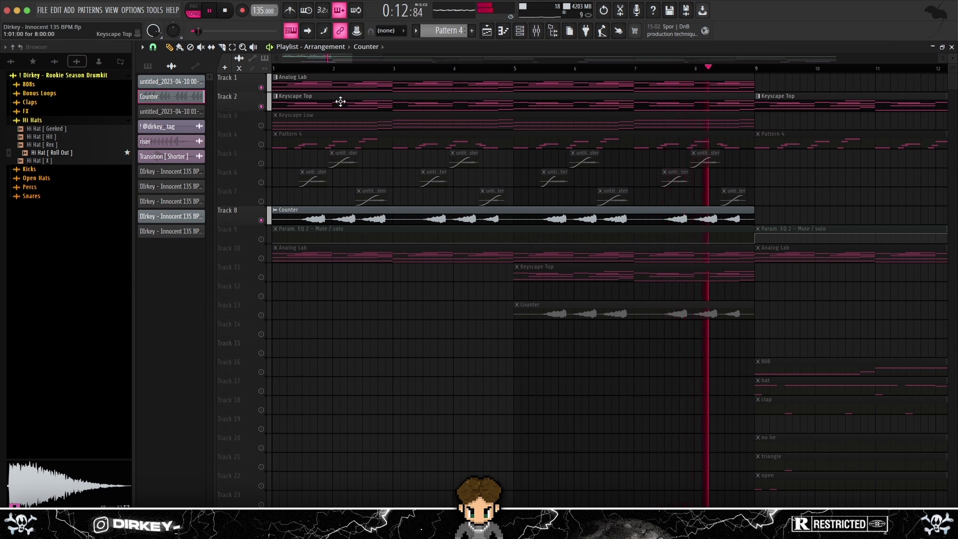
{"action": "right_click", "coordinate": [794, 106]}
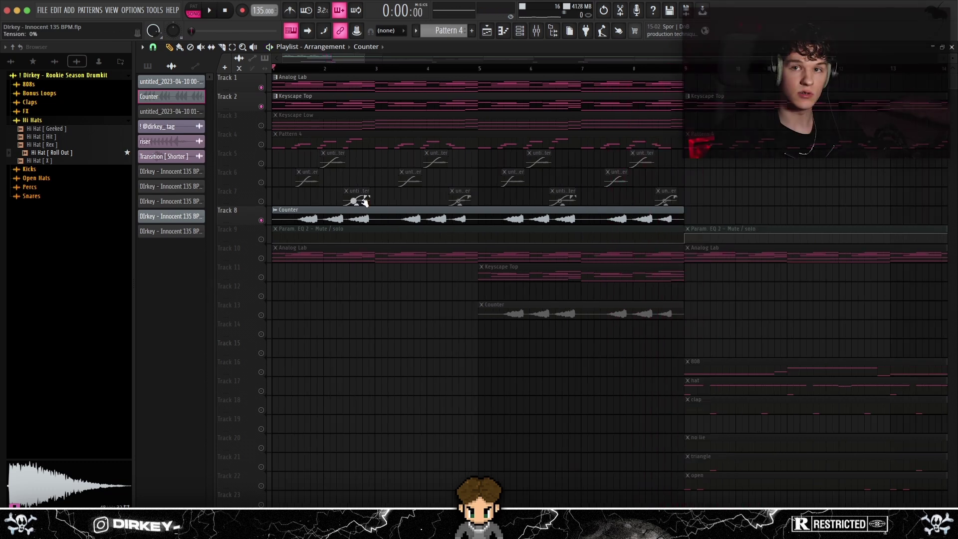
{"action": "left_click", "coordinate": [261, 144]}
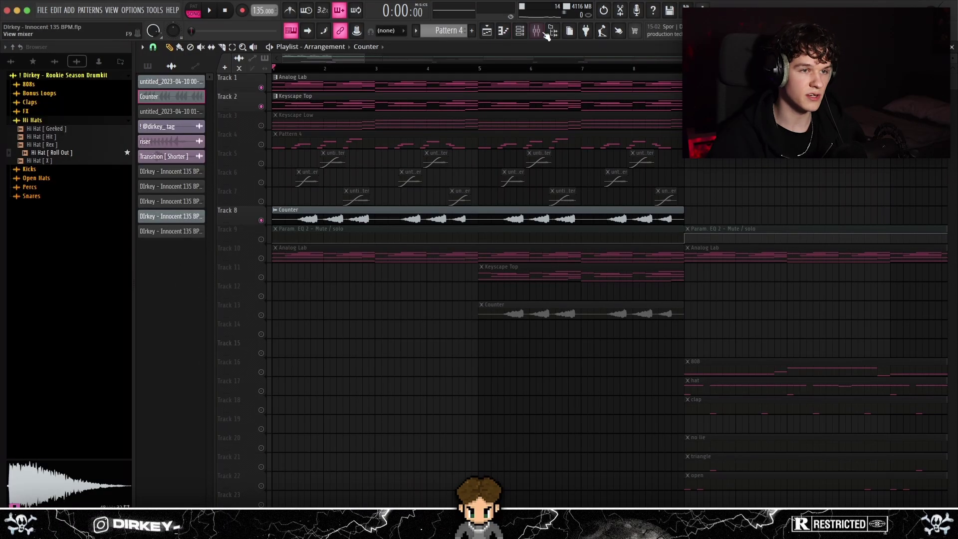
- Examine the Fruity Chorus, Fruity Delay 3 and ValhallaVintageVerb effects on the Counter's mixer track and return to the playlist
{"action": "left_click", "coordinate": [542, 31]}
{"action": "left_click_drag", "start_coordinate": [438, 138], "coordinate": [516, 128]}
{"action": "left_click", "coordinate": [744, 153]}
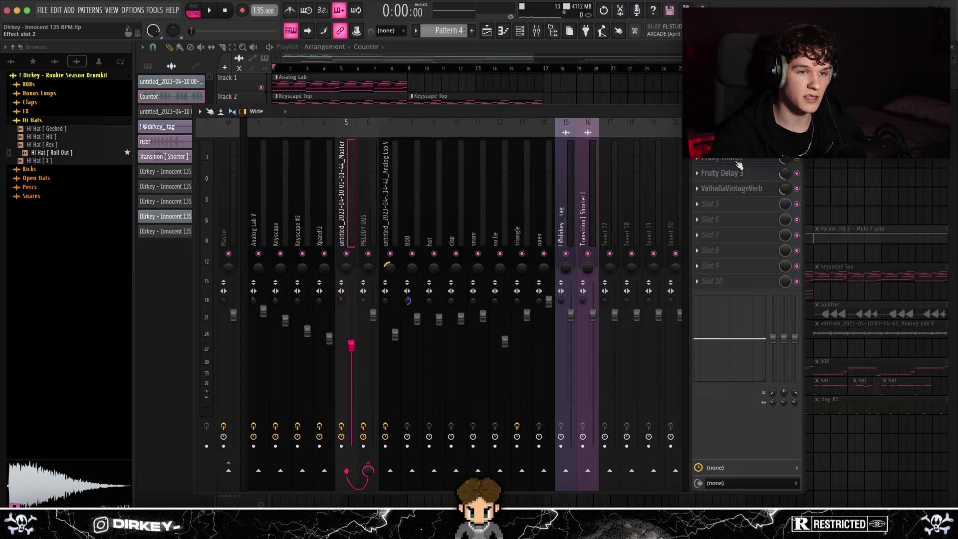
{"action": "left_click", "coordinate": [740, 163]}
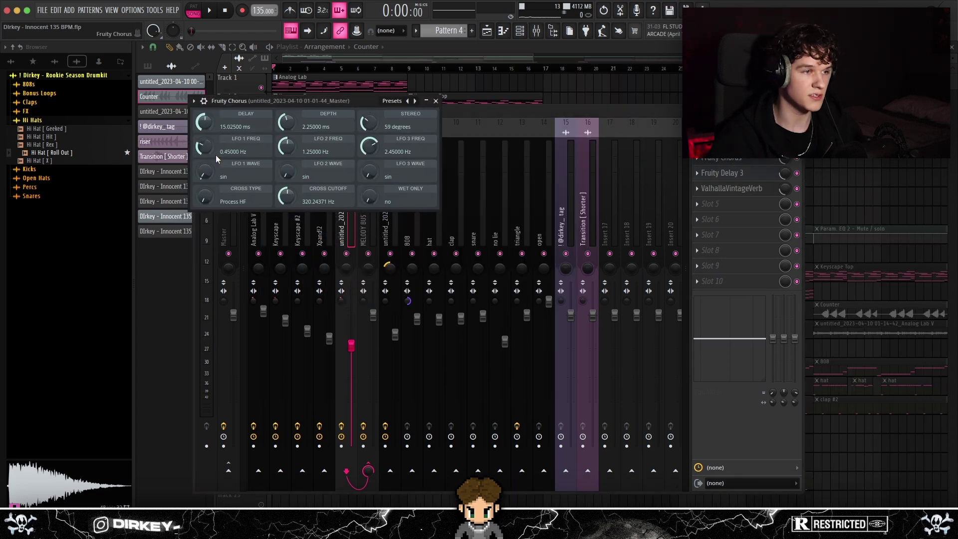
{"action": "left_click", "coordinate": [720, 176]}
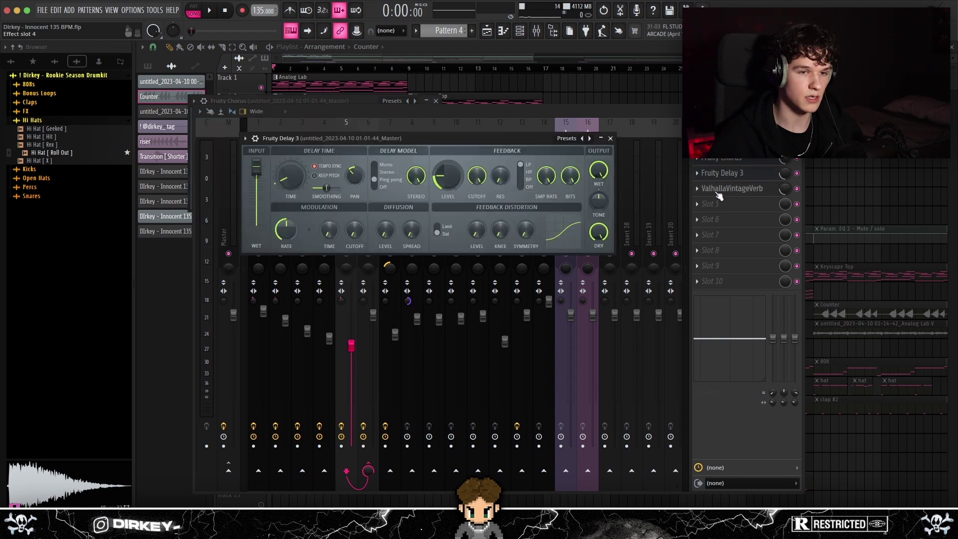
{"action": "left_click", "coordinate": [714, 189]}
{"action": "left_click_drag", "start_coordinate": [394, 162], "coordinate": [348, 133]}
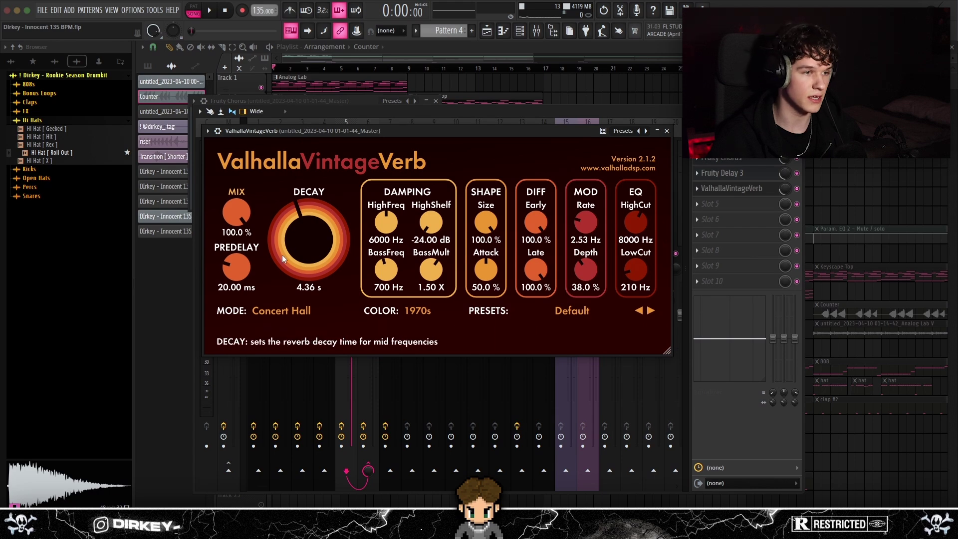
{"action": "left_click", "coordinate": [316, 62]}
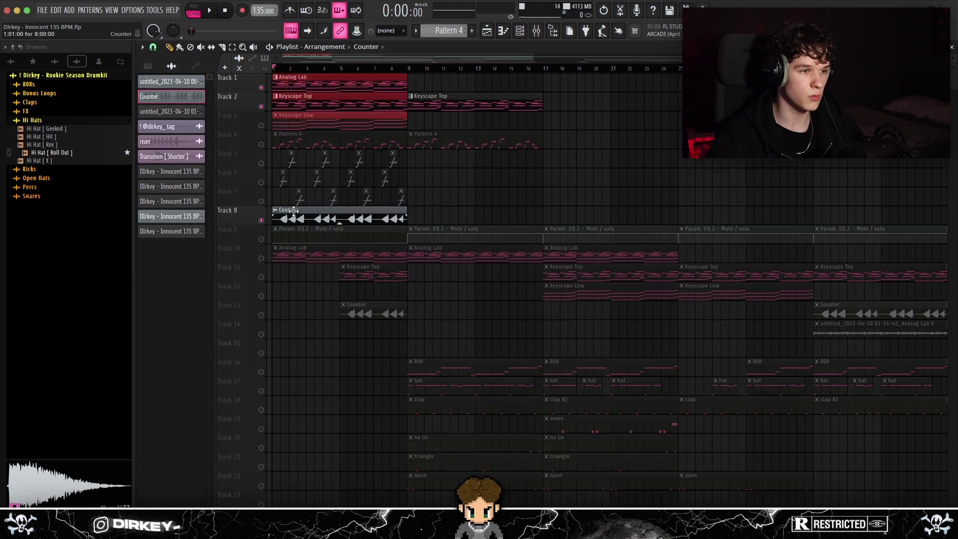
- Enable the arranged melody on Tracks 9 to 15 and highlight the Keyscape Top and Counter clips in bars 5 to 8
{"action": "scroll", "coordinate": [315, 62], "scroll_direction": "down", "scroll_amount": 4}
{"action": "scroll", "coordinate": [329, 116], "scroll_direction": "down", "scroll_amount": 3}
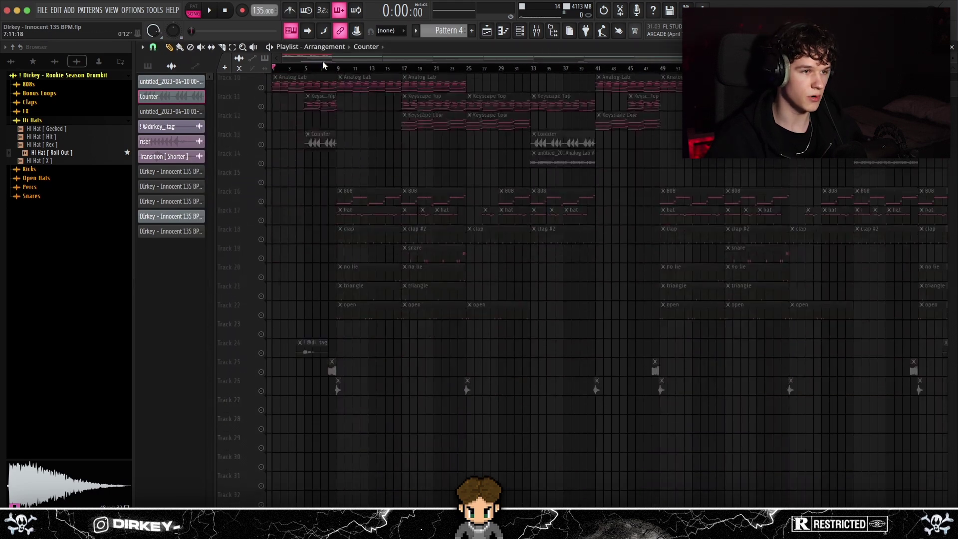
{"action": "scroll", "coordinate": [350, 231], "scroll_direction": "up", "scroll_amount": 2}
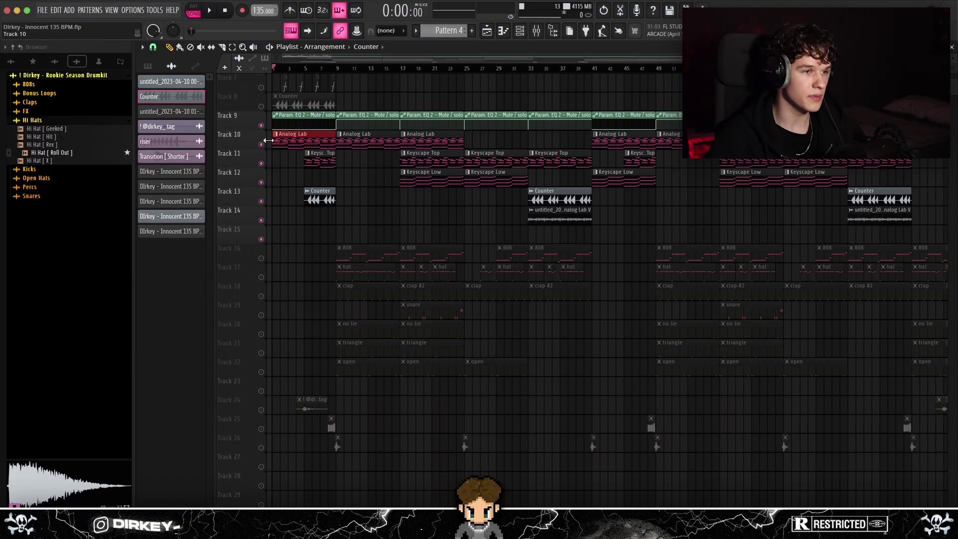
{"action": "left_click", "coordinate": [321, 166]}
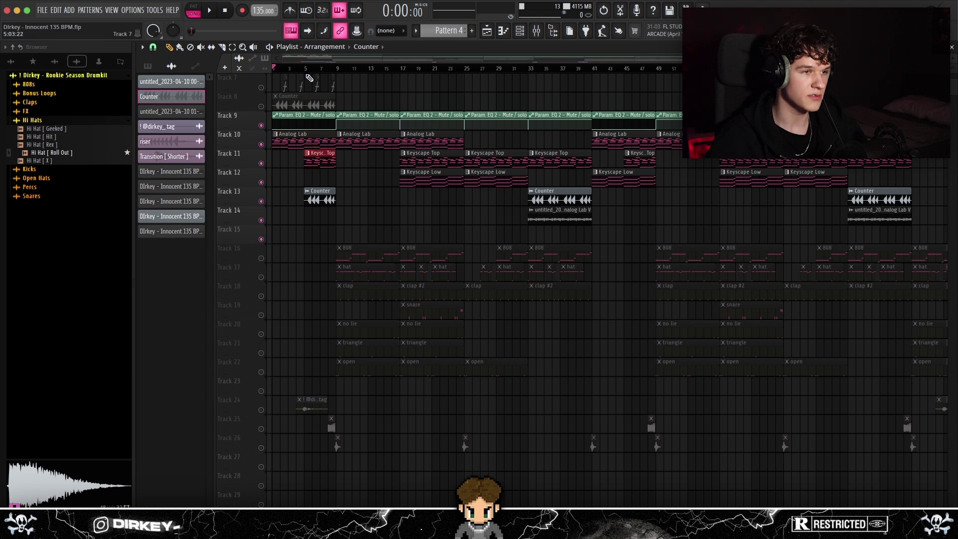
{"action": "left_click", "coordinate": [309, 196]}
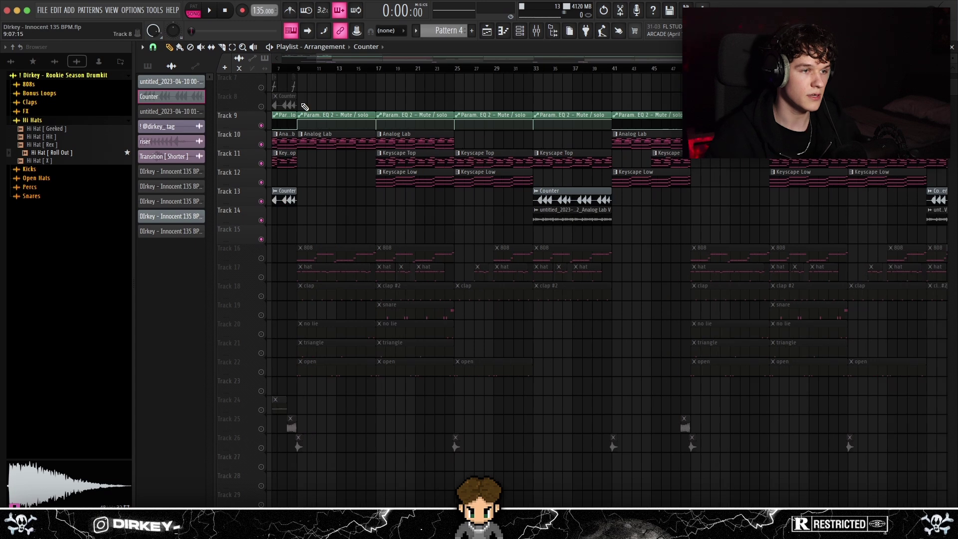
- Highlight the melody clips in bars 9 to 24, singling out the Analog Lab and EQ automation clips in bars 9 to 16
{"action": "left_click_drag", "start_coordinate": [302, 104], "coordinate": [434, 196]}
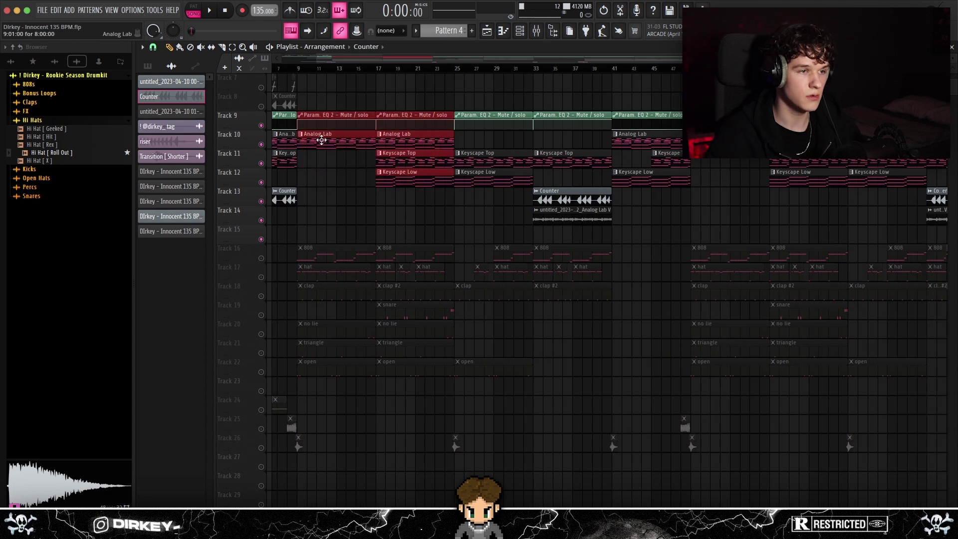
{"action": "left_click", "coordinate": [329, 140]}
{"action": "left_click_drag", "start_coordinate": [393, 99], "coordinate": [442, 182]}
{"action": "left_click_drag", "start_coordinate": [374, 159], "coordinate": [382, 182]}
{"action": "scroll", "coordinate": [391, 176], "scroll_direction": "up", "scroll_amount": 1}
{"action": "left_click_drag", "start_coordinate": [294, 103], "coordinate": [403, 204]}
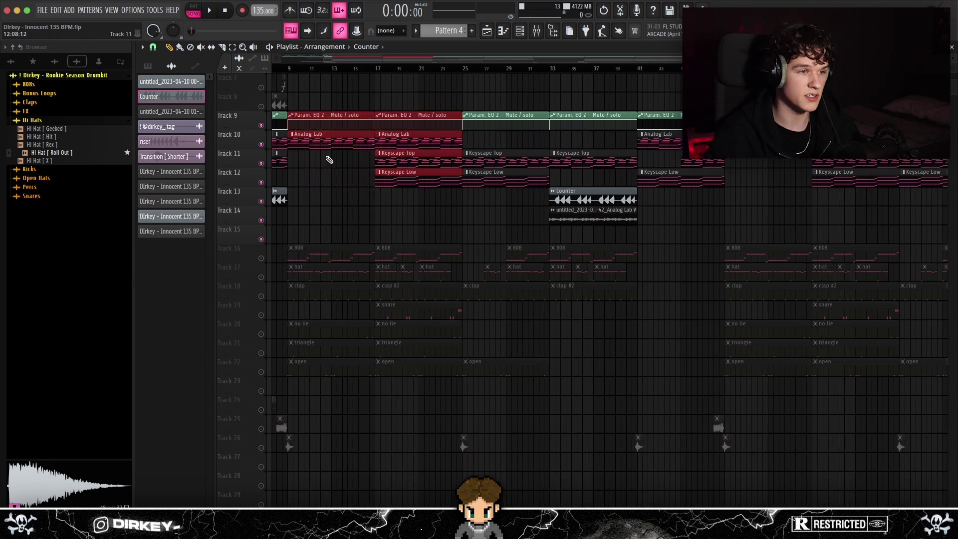
{"action": "left_click_drag", "start_coordinate": [296, 105], "coordinate": [336, 144]}
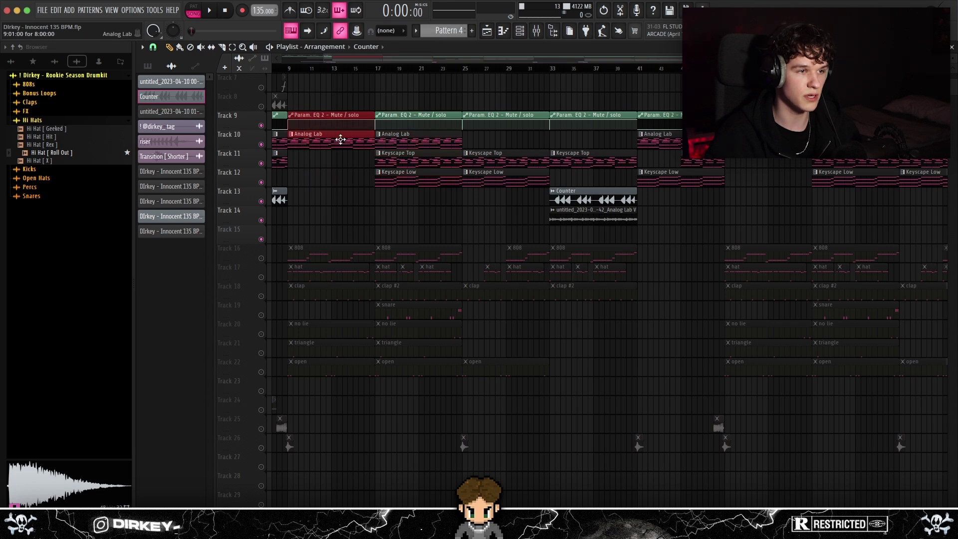
- Highlight the Keyscape and Counter clips in bars 25 to 40, followed by the Analog Lab clip at bar 41
{"action": "scroll", "coordinate": [314, 111], "scroll_direction": "right", "scroll_amount": 3}
{"action": "left_click_drag", "start_coordinate": [399, 92], "coordinate": [558, 203]}
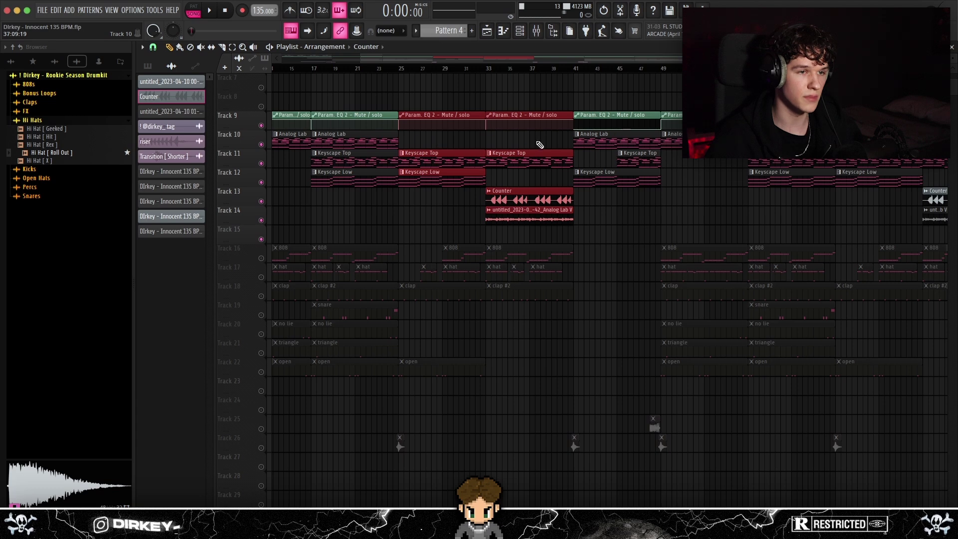
{"action": "left_click_drag", "start_coordinate": [428, 131], "coordinate": [509, 166]}
{"action": "scroll", "coordinate": [495, 160], "scroll_direction": "right", "scroll_amount": 1}
{"action": "left_click_drag", "start_coordinate": [367, 171], "coordinate": [405, 181]}
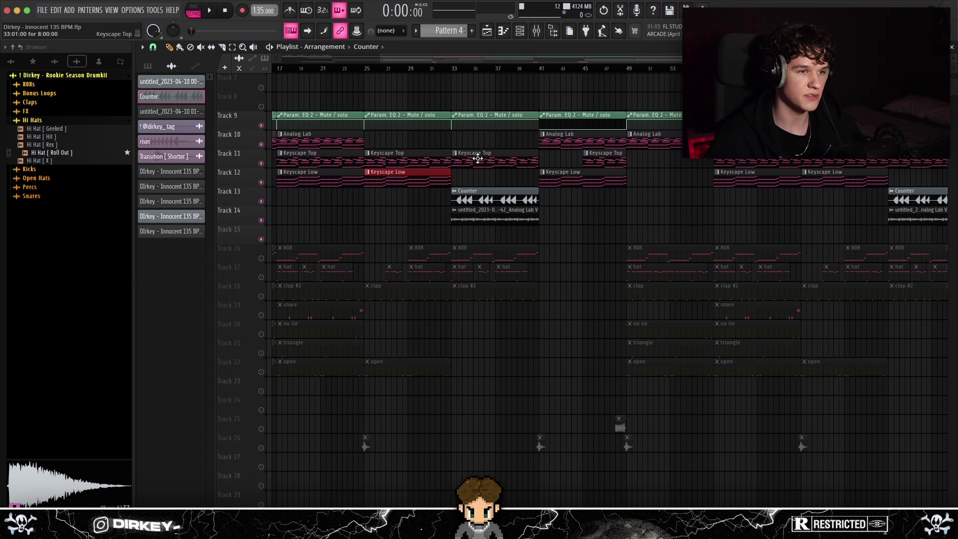
{"action": "left_click_drag", "start_coordinate": [467, 182], "coordinate": [508, 217]}
{"action": "scroll", "coordinate": [483, 71], "scroll_direction": "up", "scroll_amount": 3}
{"action": "left_click_drag", "start_coordinate": [460, 181], "coordinate": [476, 200]}
{"action": "left_click_drag", "start_coordinate": [558, 132], "coordinate": [574, 150]}
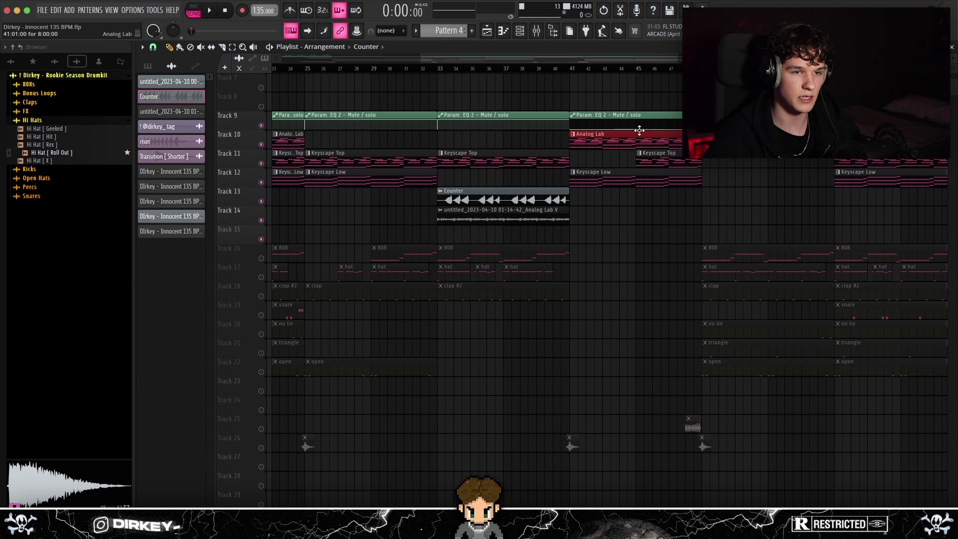
- Inspect the Analog Lab V audio clip on Track 14 and play it from bar 33 with the Keyscape Top and Counter tracks
{"action": "double_click", "coordinate": [517, 210]}
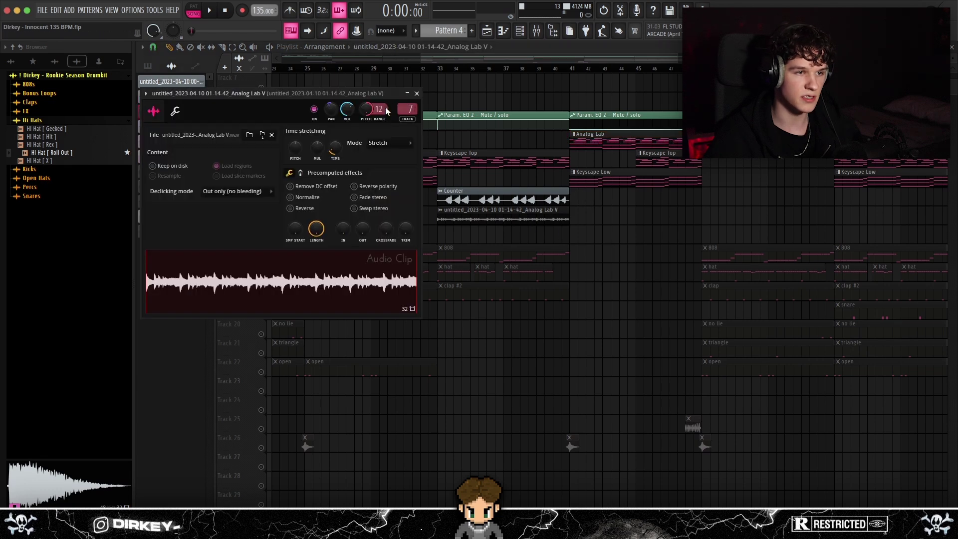
{"action": "left_click", "coordinate": [417, 94]}
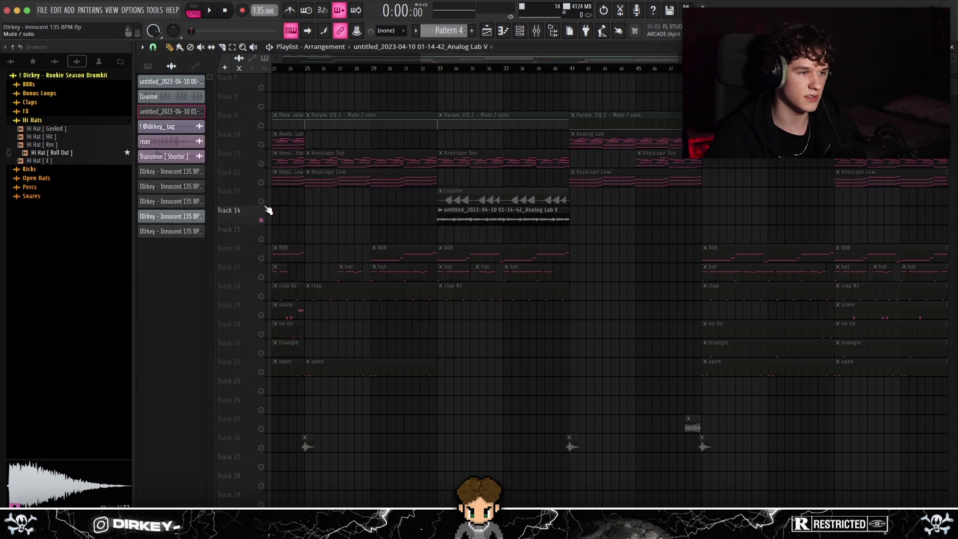
{"action": "left_click", "coordinate": [459, 165]}
{"action": "left_click", "coordinate": [437, 68]}
{"action": "key", "text": "space"}
{"action": "left_click", "coordinate": [263, 119]}
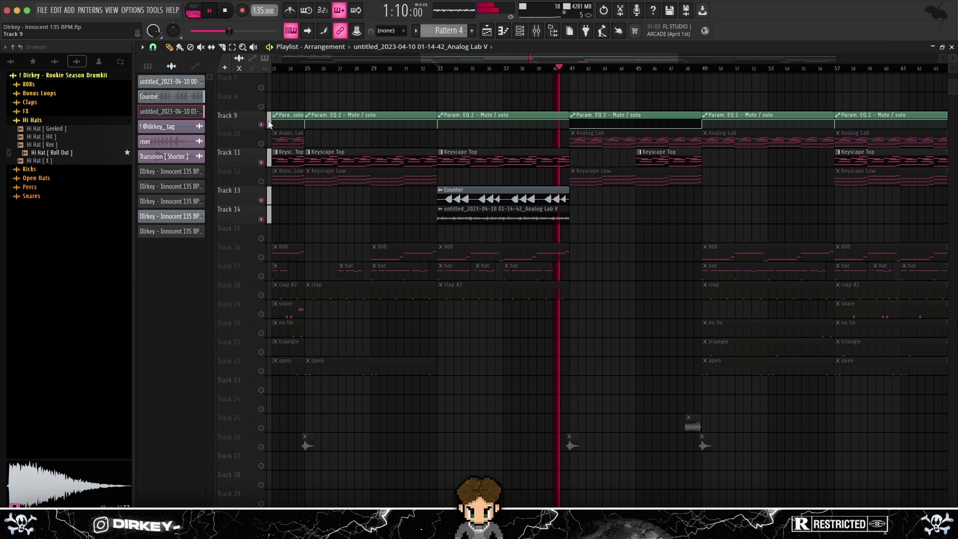
{"action": "key", "text": "space"}
- Examine the HalfTime and ValhallaVintageVerb effects on the mixer track of the Track 14 Analog Lab V audio clip
{"action": "left_click", "coordinate": [473, 218]}
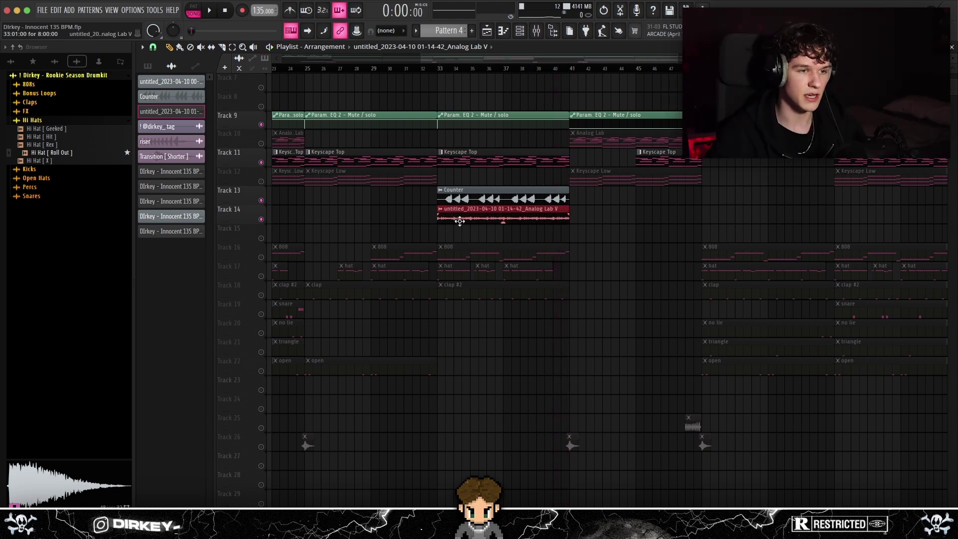
{"action": "key", "text": "F9"}
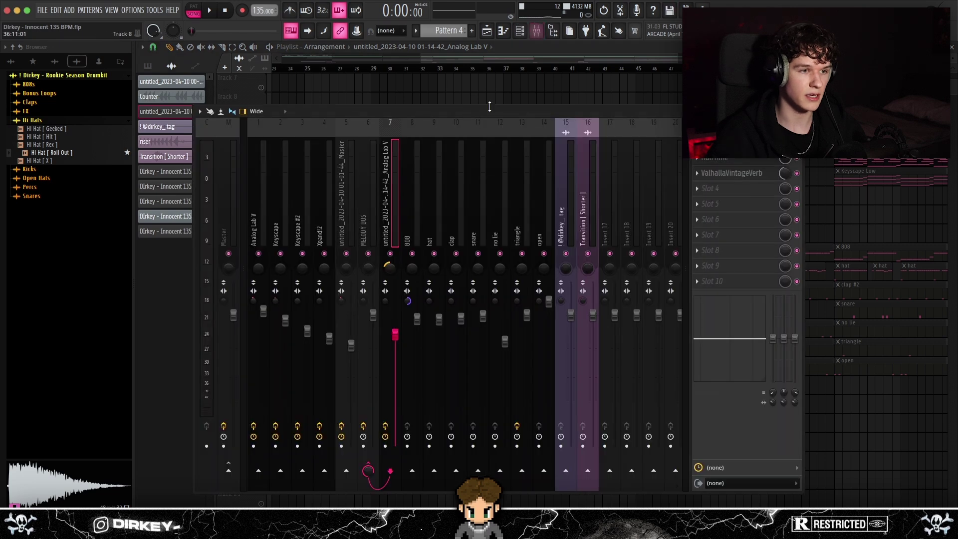
{"action": "left_click_drag", "start_coordinate": [403, 110], "coordinate": [412, 105]}
{"action": "left_click", "coordinate": [733, 137]}
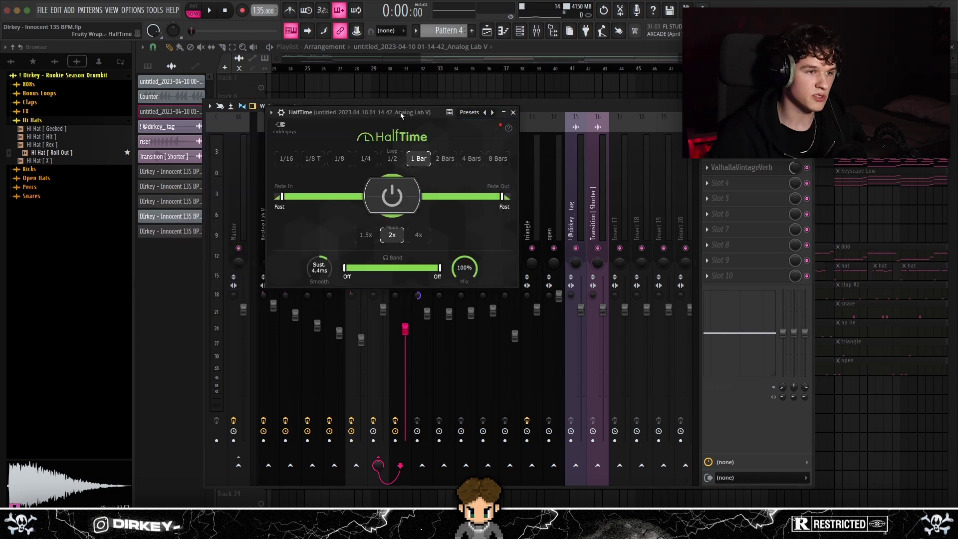
{"action": "left_click_drag", "start_coordinate": [400, 111], "coordinate": [363, 121]}
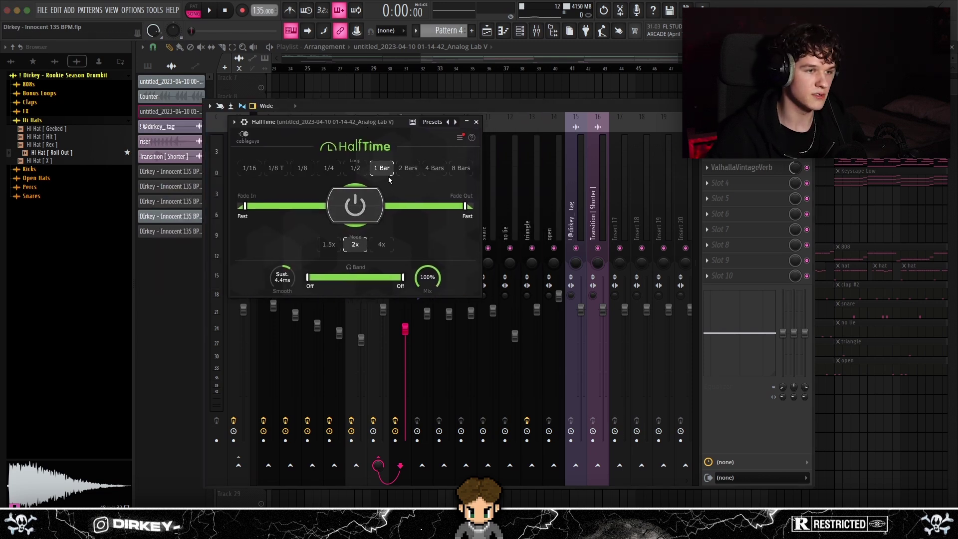
{"action": "left_click", "coordinate": [731, 174]}
{"action": "left_click", "coordinate": [741, 167]}
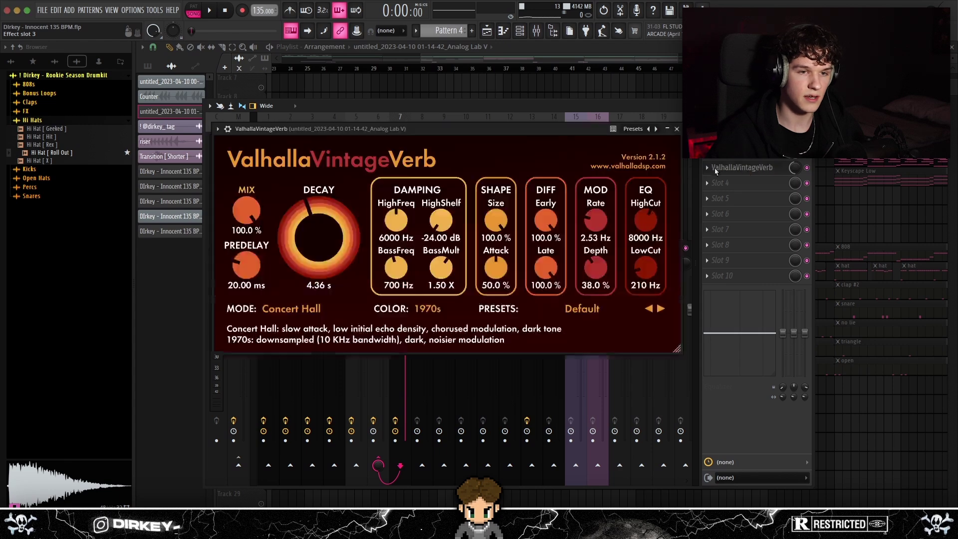
{"action": "left_click_drag", "start_coordinate": [507, 129], "coordinate": [477, 128]}
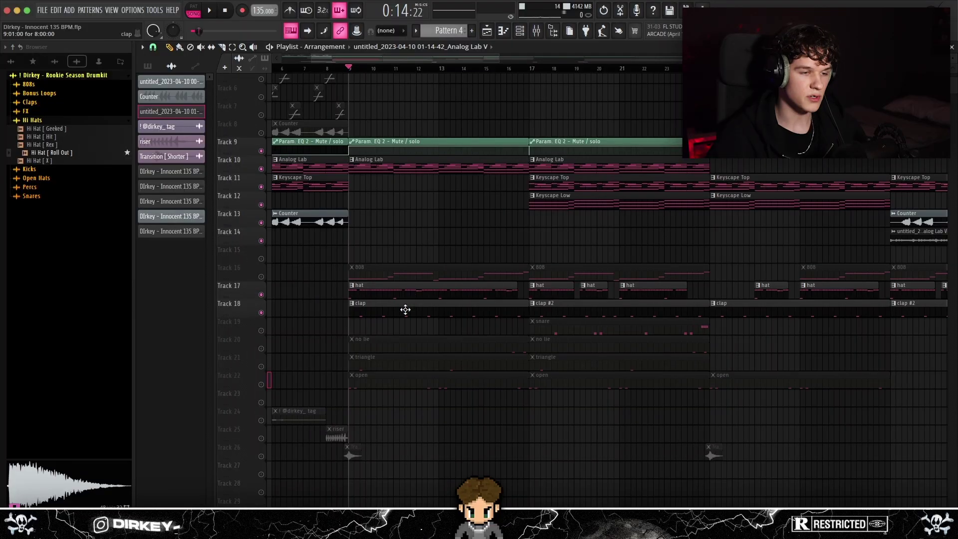
- Play the hat clip from bar 9 with the melody tracks and open its pattern in the piano roll
{"action": "left_click_drag", "start_coordinate": [325, 283], "coordinate": [359, 294]}
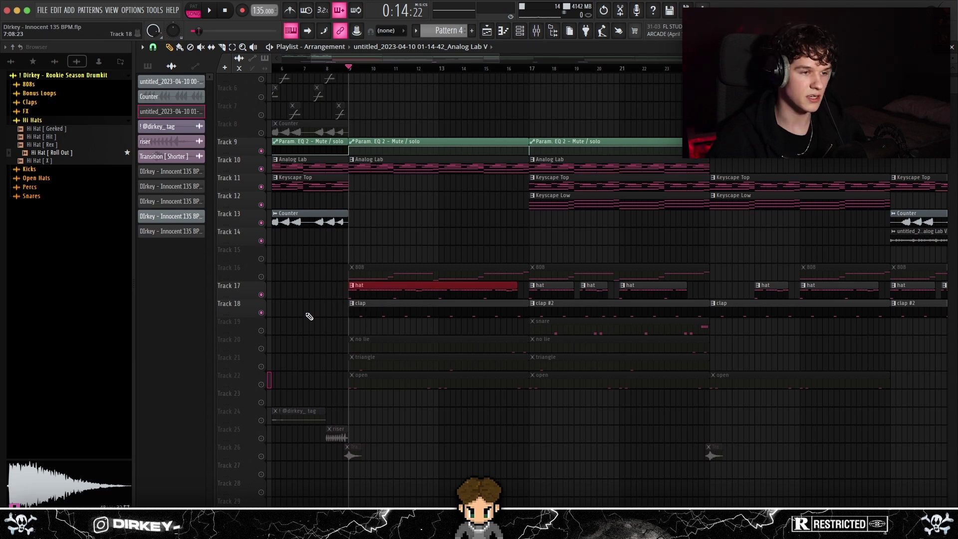
{"action": "key", "text": "space"}
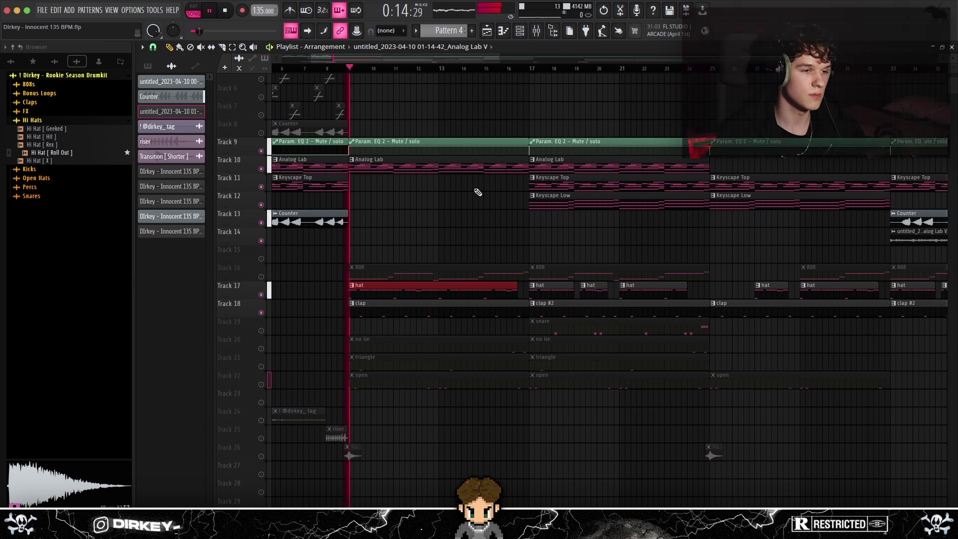
{"action": "double_click", "coordinate": [385, 289]}
{"action": "scroll", "coordinate": [317, 69], "scroll_direction": "left", "scroll_amount": 2}
{"action": "right_click", "coordinate": [318, 67]}
{"action": "scroll", "coordinate": [382, 134], "scroll_direction": "down", "scroll_amount": 3}
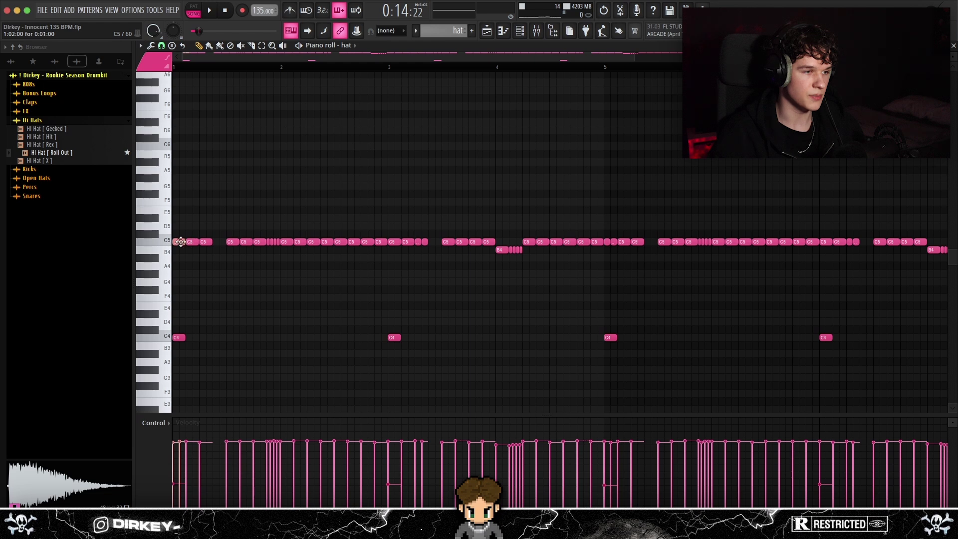
- Highlight the gaps and rolls in the first three bars of the hat pattern and test a pitch change on the B4 roll in bar 4
{"action": "left_click_drag", "start_coordinate": [214, 231], "coordinate": [221, 244]}
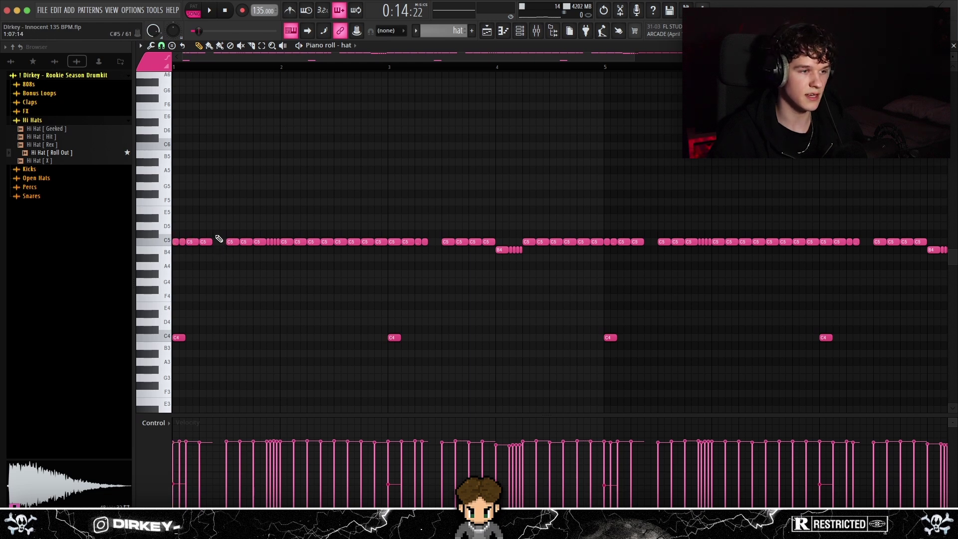
{"action": "key", "text": "space"}
{"action": "mouse_move", "coordinate": [270, 240]}
{"action": "left_mouse_down"}
{"action": "mouse_move", "coordinate": [380, 259]}
{"action": "mouse_move", "coordinate": [393, 241]}
{"action": "mouse_move", "coordinate": [490, 261]}
{"action": "mouse_move", "coordinate": [396, 241]}
{"action": "mouse_move", "coordinate": [438, 244]}
{"action": "left_mouse_up"}
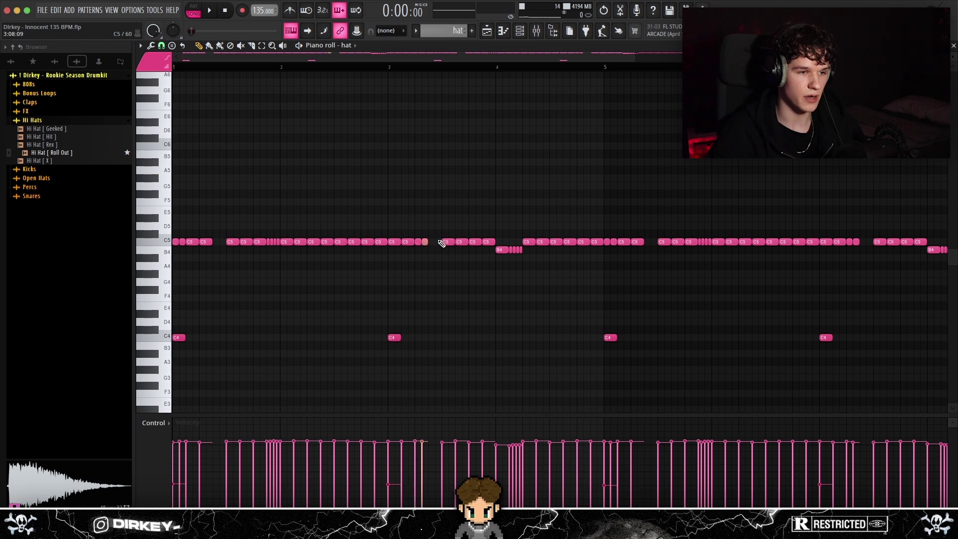
{"action": "left_click_drag", "start_coordinate": [500, 249], "coordinate": [539, 257]}
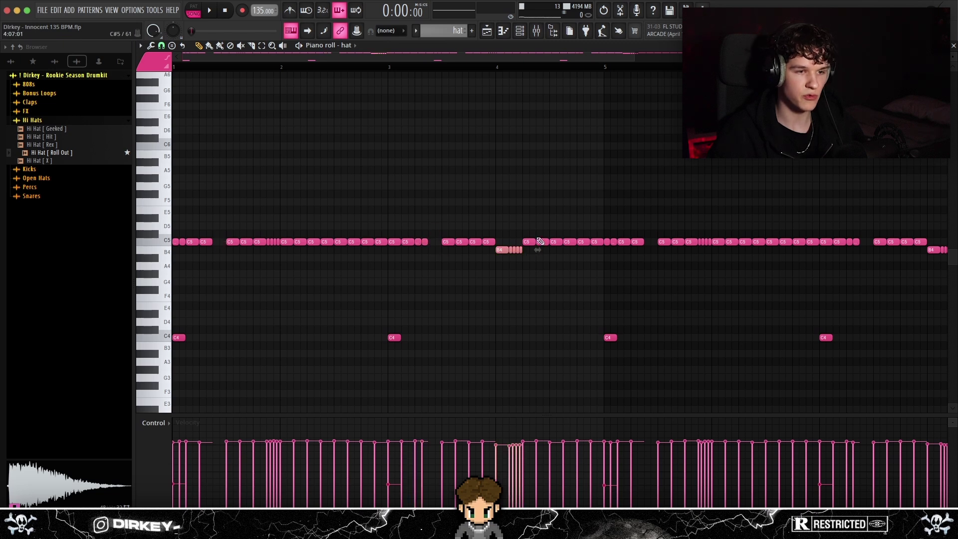
{"action": "key", "text": "shift+Up"}
{"action": "key", "text": "shift+Down"}
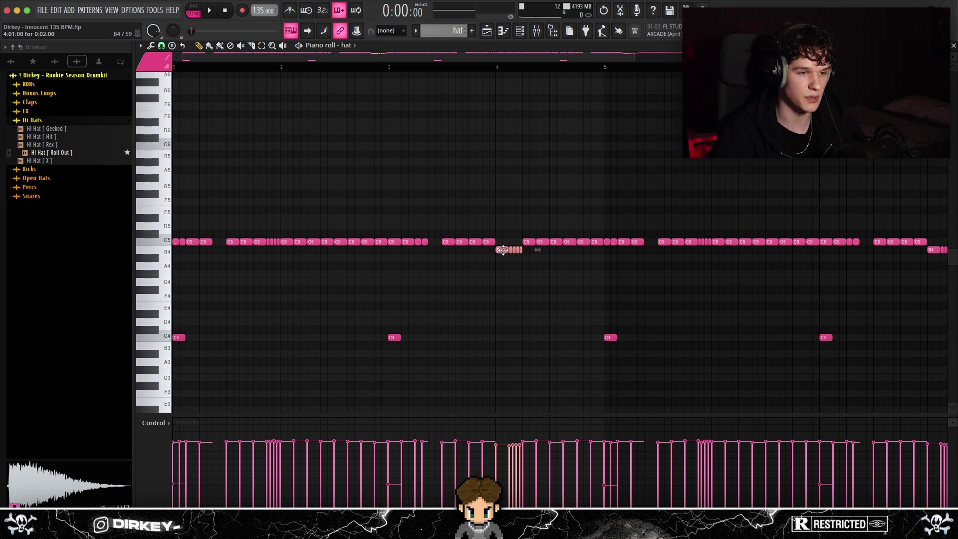
- Highlight the low C4 notes in the hat pattern and undo their trial removal
{"action": "scroll", "coordinate": [243, 353], "scroll_direction": "down", "scroll_amount": 2}
{"action": "left_click_drag", "start_coordinate": [356, 318], "coordinate": [214, 357]}
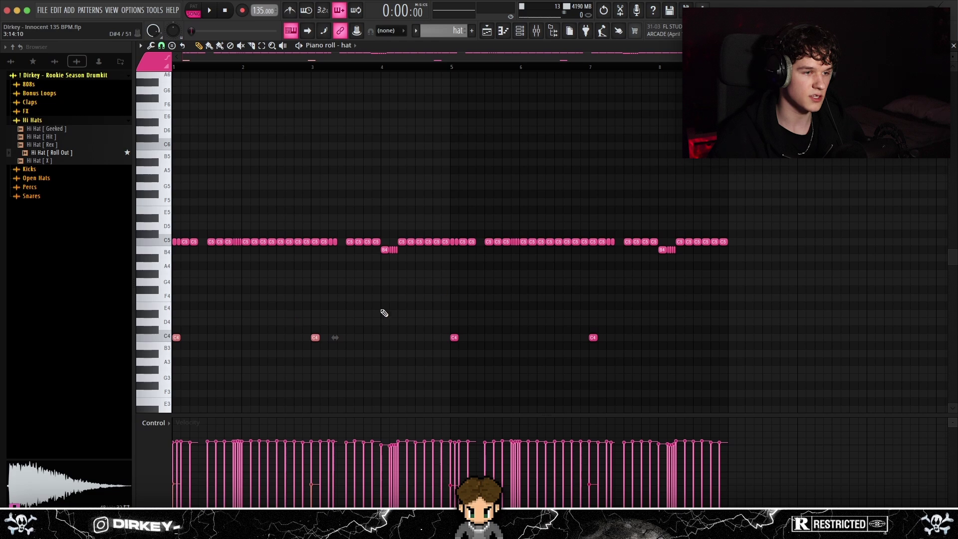
{"action": "left_click_drag", "start_coordinate": [829, 159], "coordinate": [456, 368]}
{"action": "key", "text": "Delete"}
{"action": "key", "text": "ctrl+z"}
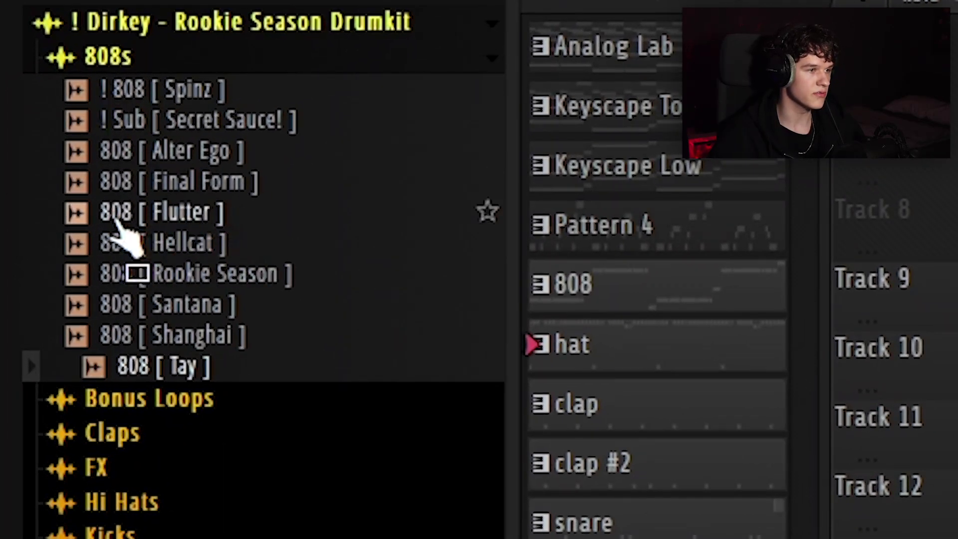
- Audition the 808 [ Flutter ] sample and play the 808 pattern from bar 9 in the piano roll
{"action": "left_click", "coordinate": [212, 217]}
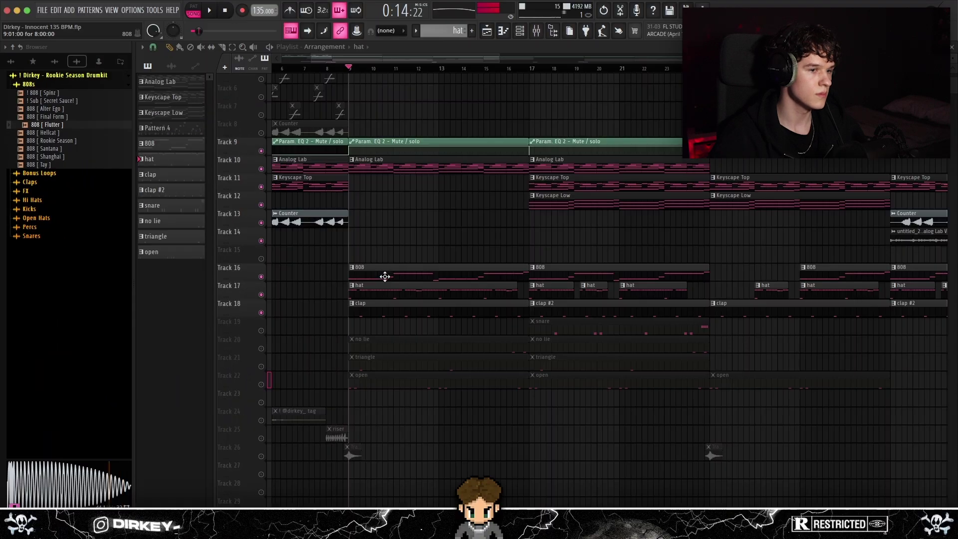
{"action": "double_click", "coordinate": [385, 276]}
{"action": "scroll", "coordinate": [284, 70], "scroll_direction": "down", "scroll_amount": 2}
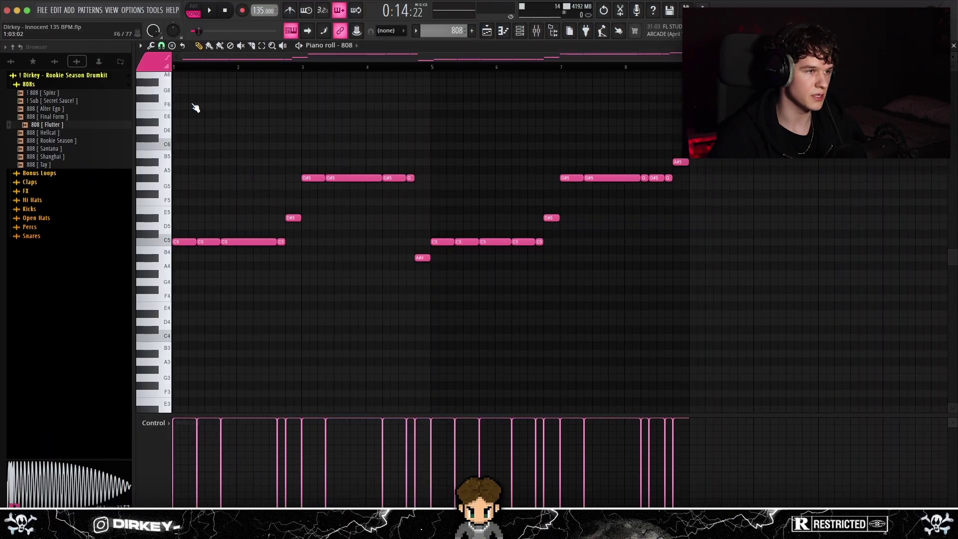
{"action": "key", "text": "space"}
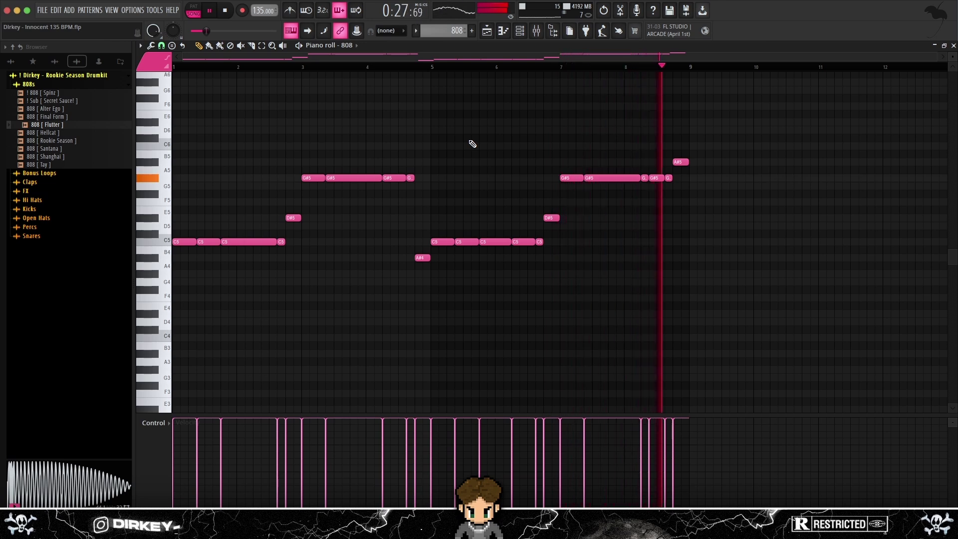
{"action": "key", "text": "space"}
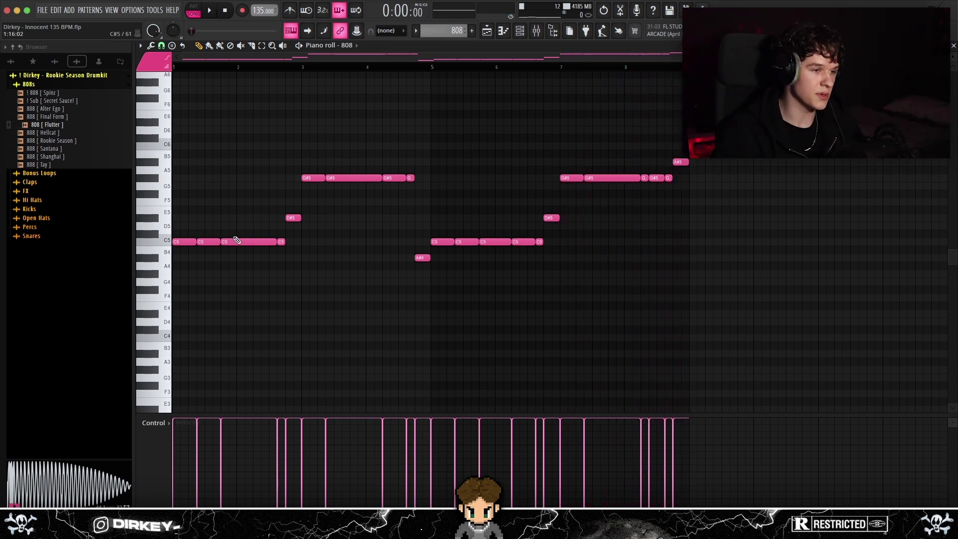
- Highlight the opening C5 notes and D#5 lead-in of the 808 pattern, comparing them with the bar 3 G#5 notes through a temporary copy
{"action": "left_click_drag", "start_coordinate": [181, 224], "coordinate": [239, 247]}
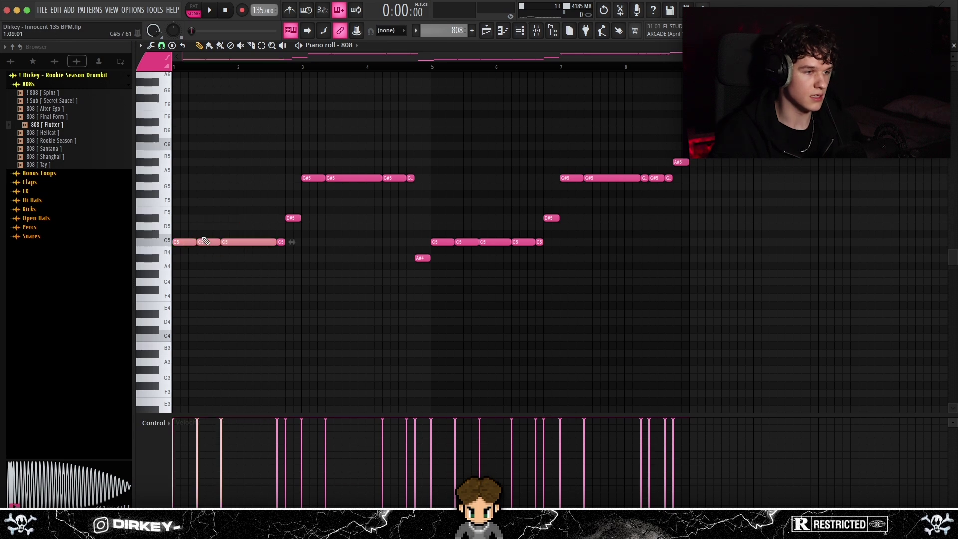
{"action": "left_click_drag", "start_coordinate": [283, 208], "coordinate": [302, 228]}
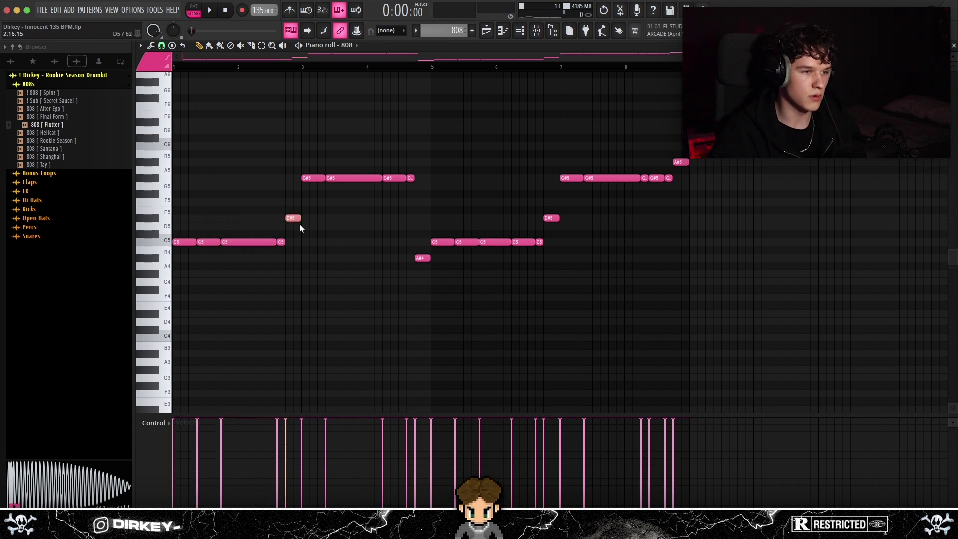
{"action": "left_click", "coordinate": [281, 241]}
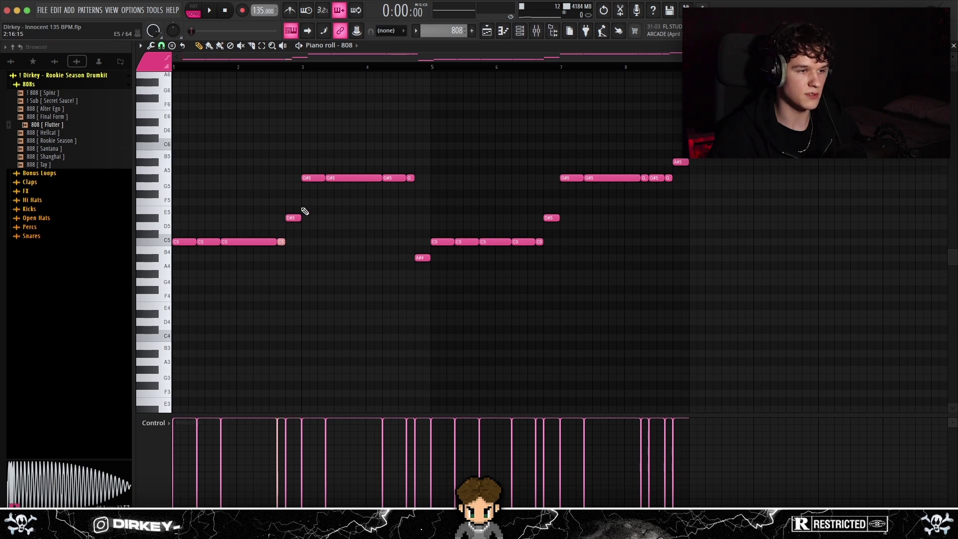
{"action": "left_click_drag", "start_coordinate": [186, 227], "coordinate": [376, 161]}
{"action": "key", "text": "Delete"}
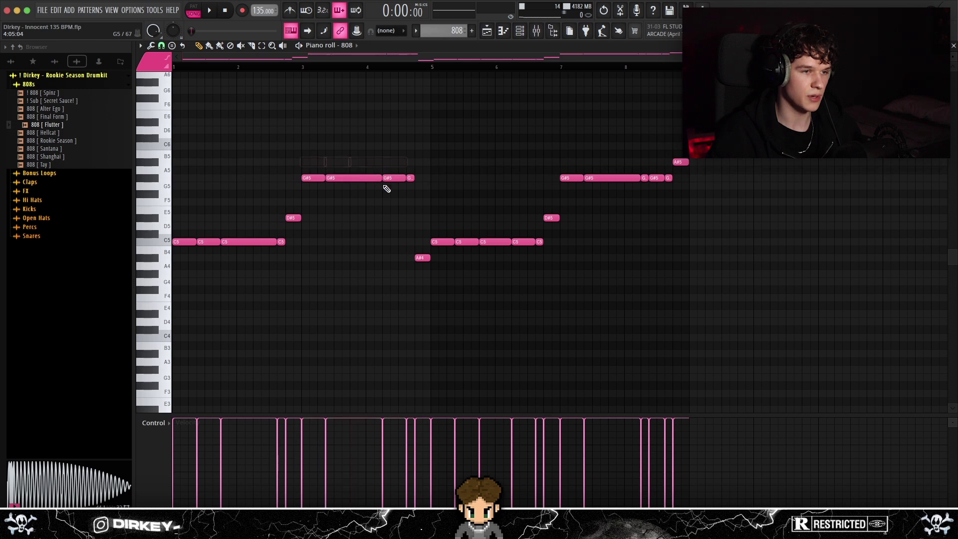
- Highlight the short notes ending bar 4 of the 808 pattern and overlay a temporary copy of bars 1 to 4 on bars 5 to 8
{"action": "left_click", "coordinate": [420, 258]}
{"action": "left_click", "coordinate": [410, 178]}
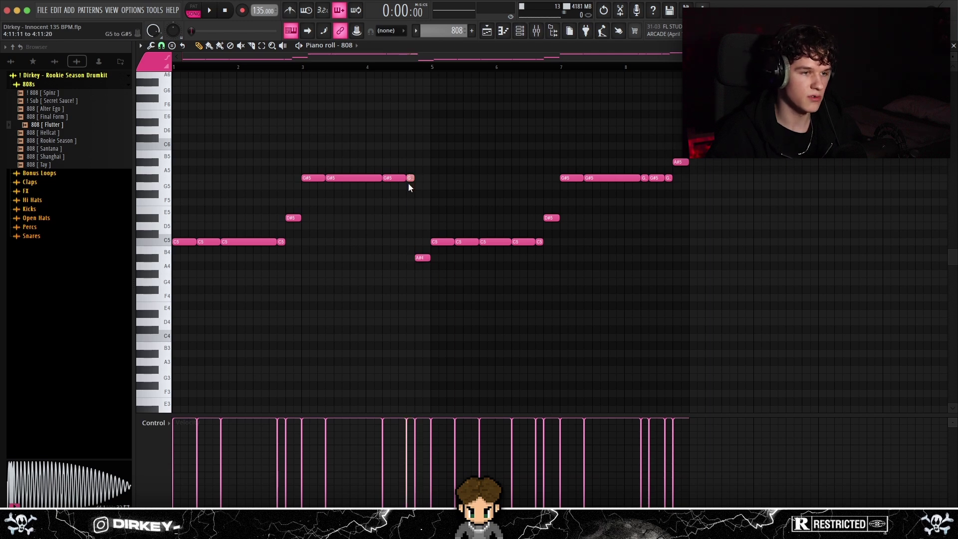
{"action": "left_click", "coordinate": [282, 239]}
{"action": "left_click_drag", "start_coordinate": [249, 240], "coordinate": [508, 225]}
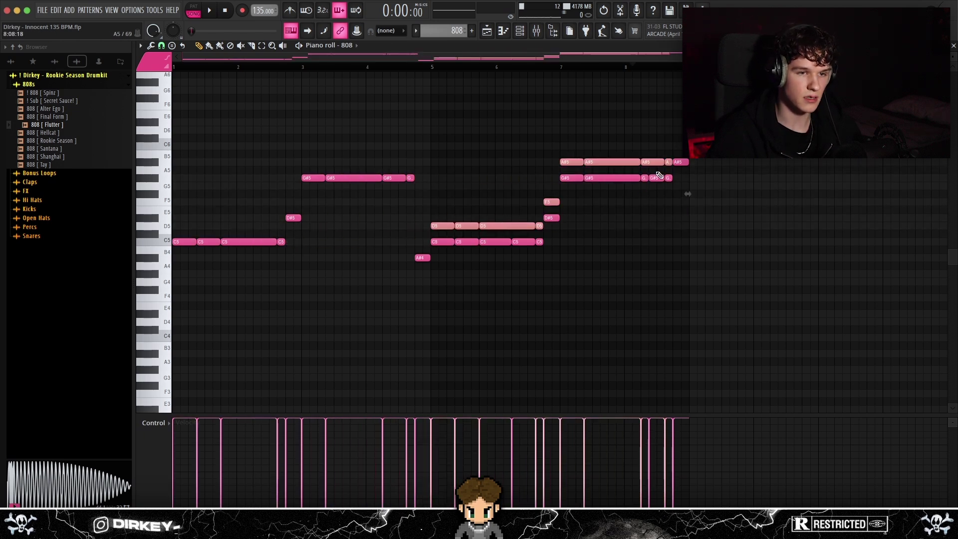
{"action": "key", "text": "Delete"}
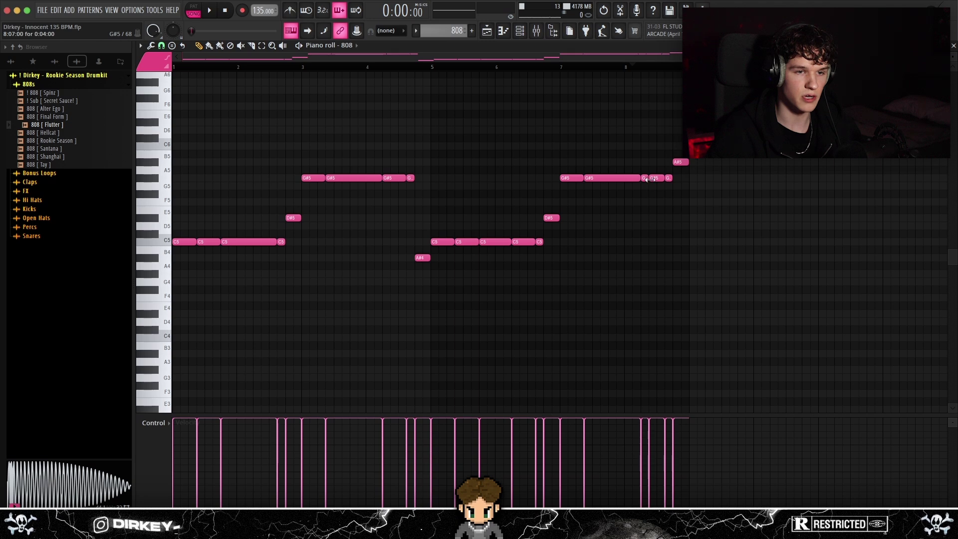
- Try the 808 pattern's final A#5 note an octave lower, restore it and return to the playlist
{"action": "left_click", "coordinate": [646, 176]}
{"action": "key", "text": "ctrl+Down"}
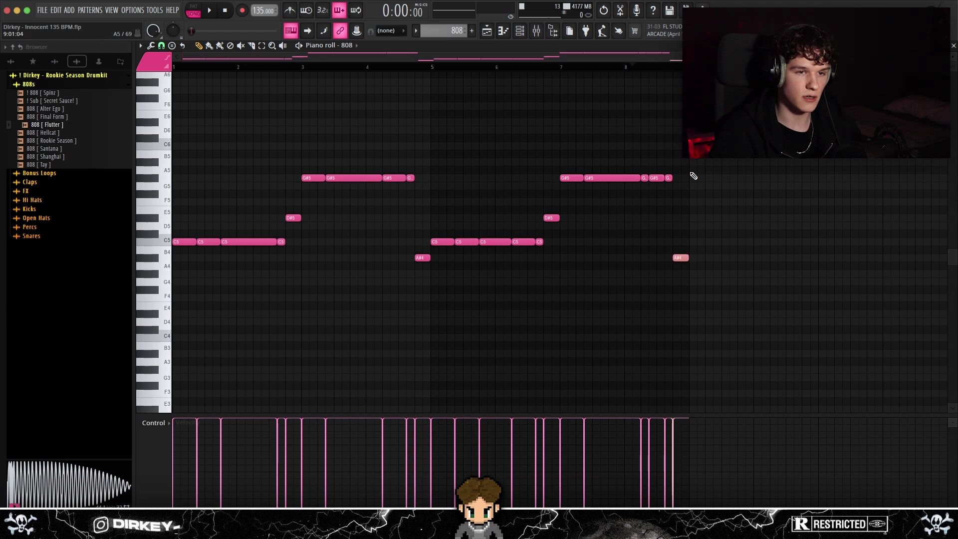
{"action": "key", "text": "ctrl+Up"}
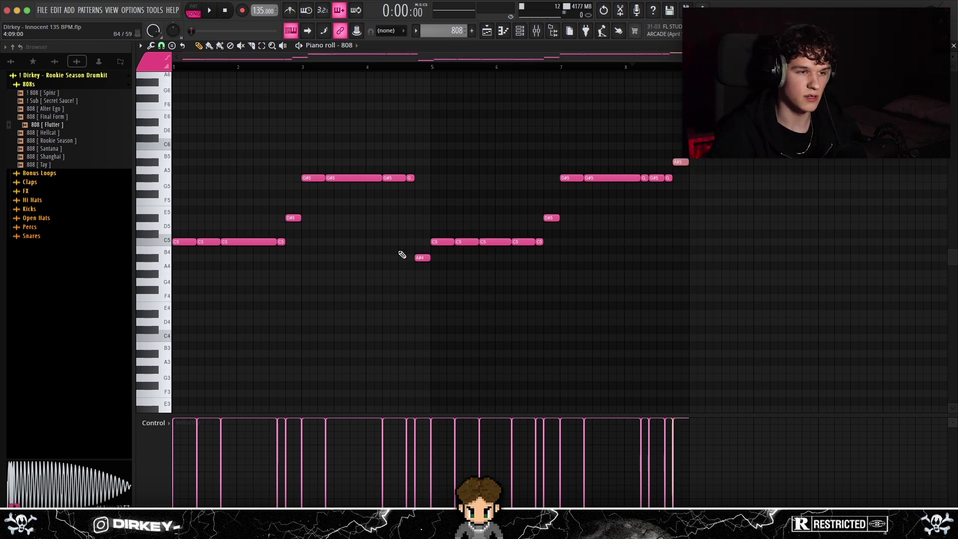
{"action": "left_click_drag", "start_coordinate": [430, 151], "coordinate": [172, 310]}
{"action": "key", "text": "F5"}
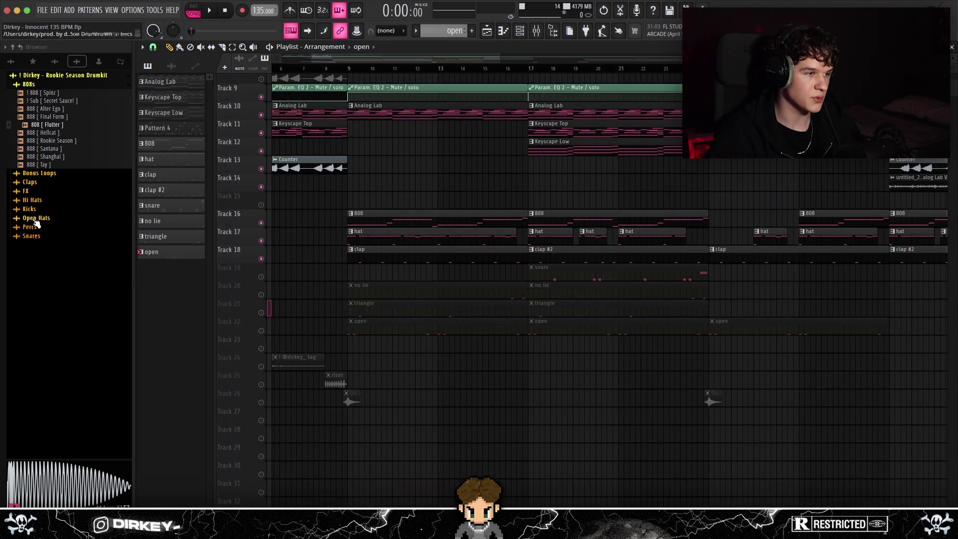
- Unmute Tracks 22 and 21 and inspect the open hat pattern, highlighting its first four bars
{"action": "left_click", "coordinate": [261, 330]}
{"action": "left_click", "coordinate": [261, 312]}
{"action": "double_click", "coordinate": [363, 327]}
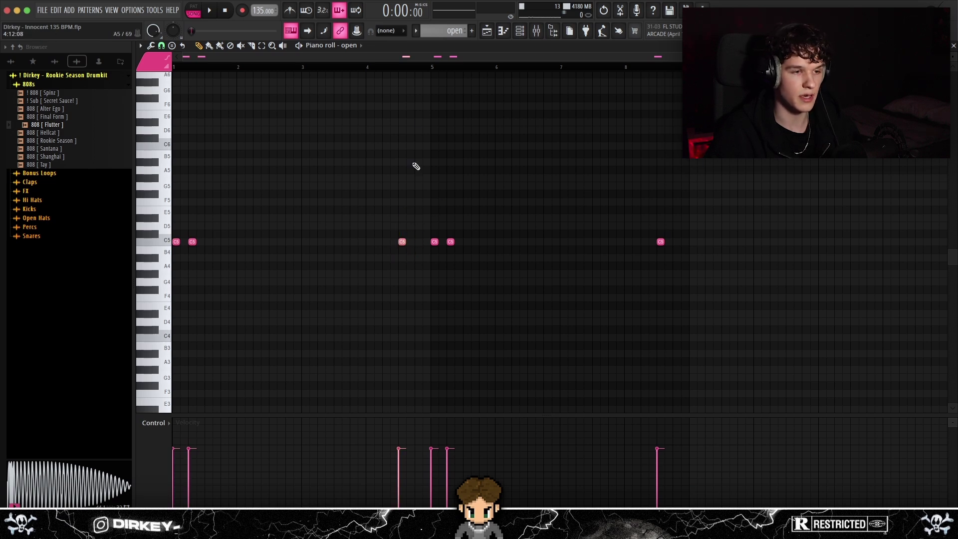
{"action": "left_click_drag", "start_coordinate": [433, 71], "coordinate": [52, 63]}
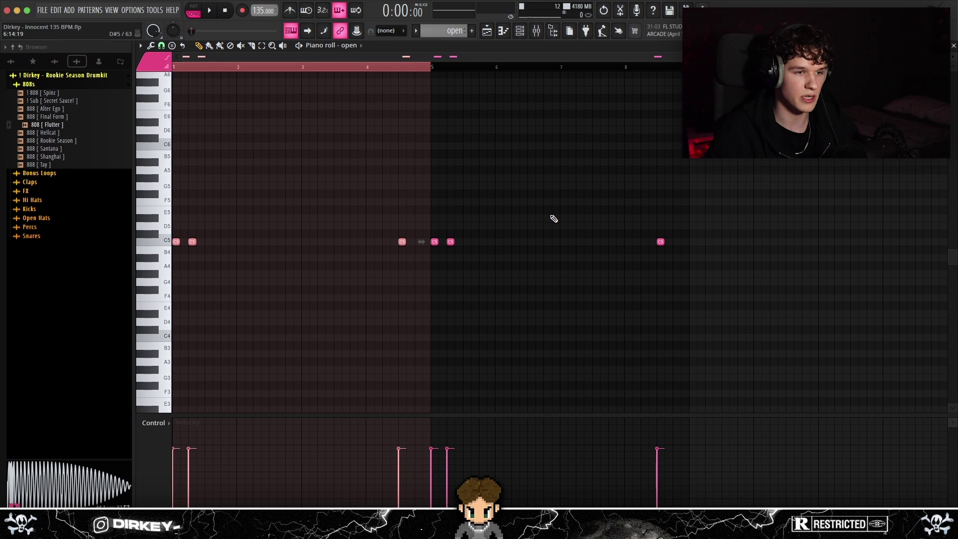
{"action": "key", "text": "ctrl+b"}
{"action": "key", "text": "Escape"}
- Inspect the triangle pattern, comparing bars 5 to 8 with a copy of its first four bars
{"action": "double_click", "coordinate": [376, 308]}
{"action": "key", "text": "ctrl+d"}
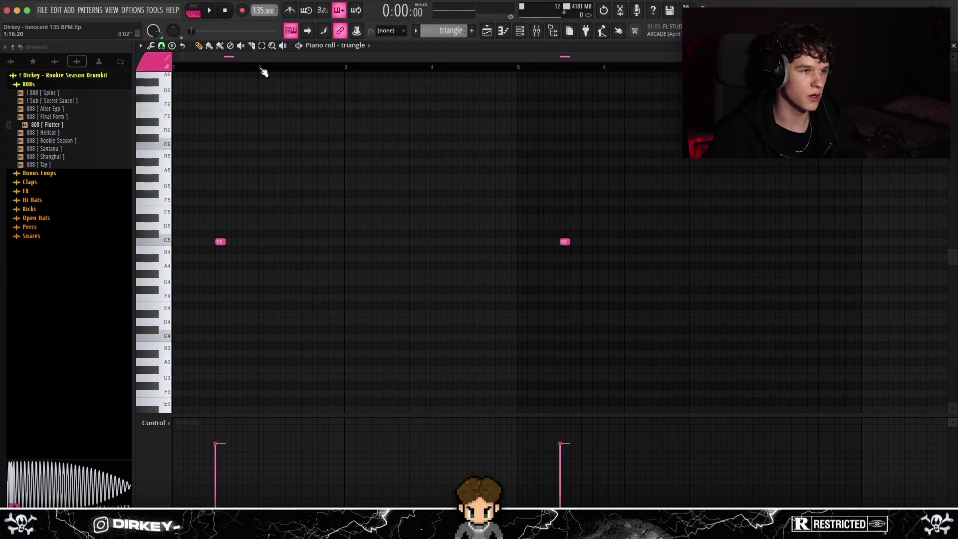
{"action": "left_click_drag", "start_coordinate": [515, 68], "coordinate": [124, 74]}
{"action": "key", "text": "ctrl+b"}
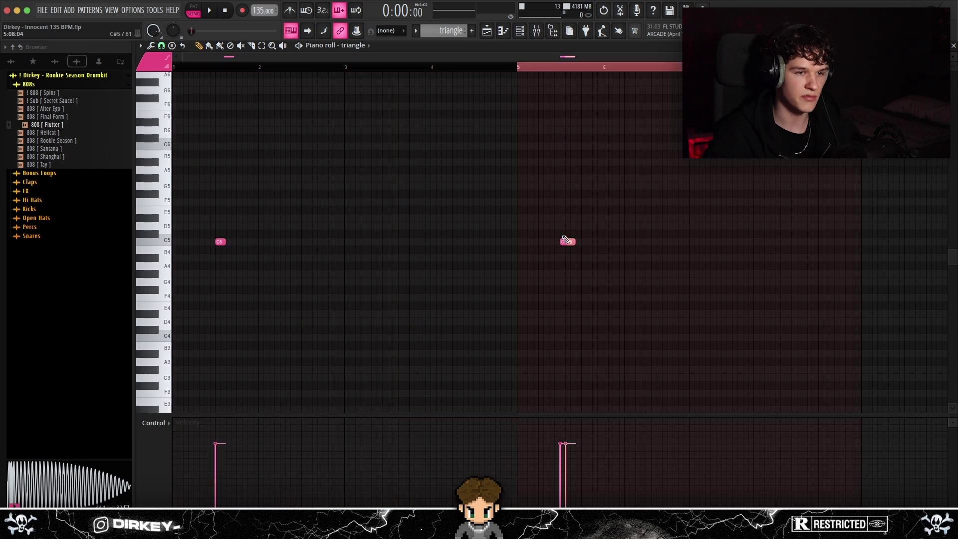
{"action": "key", "text": "Escape"}
- Play the arrangement from bar 17 with the triangle and open hat tracks unmuted
{"action": "left_click", "coordinate": [530, 69]}
{"action": "left_click_drag", "start_coordinate": [546, 86], "coordinate": [651, 350]}
{"action": "key", "text": "ctrl+d"}
{"action": "key", "text": "space"}
{"action": "double_click", "coordinate": [582, 326]}
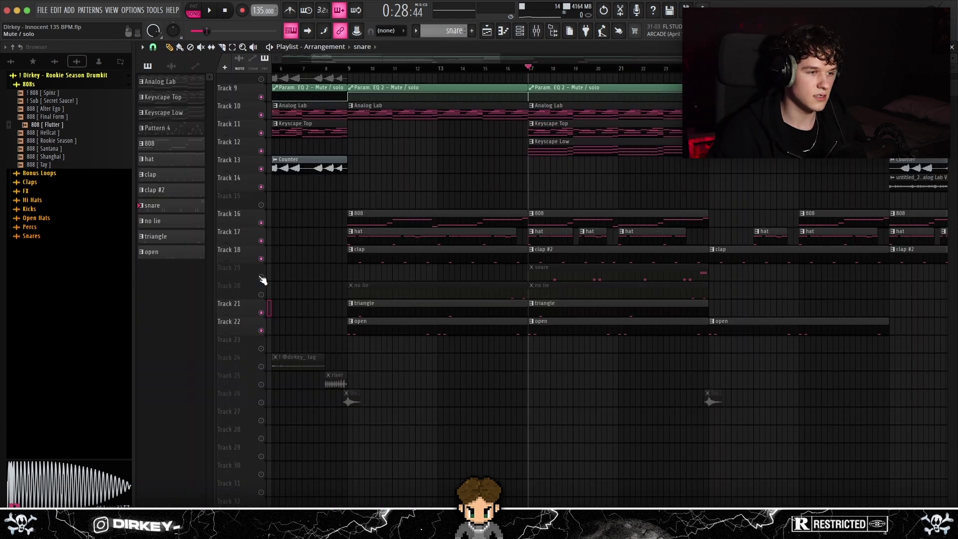
- Unmute Tracks 19 and 20 and highlight the two bar 8 notes in the no lie pattern
{"action": "left_click", "coordinate": [261, 276]}
{"action": "left_click", "coordinate": [261, 295]}
{"action": "double_click", "coordinate": [605, 293]}
{"action": "left_click_drag", "start_coordinate": [734, 222], "coordinate": [634, 248]}
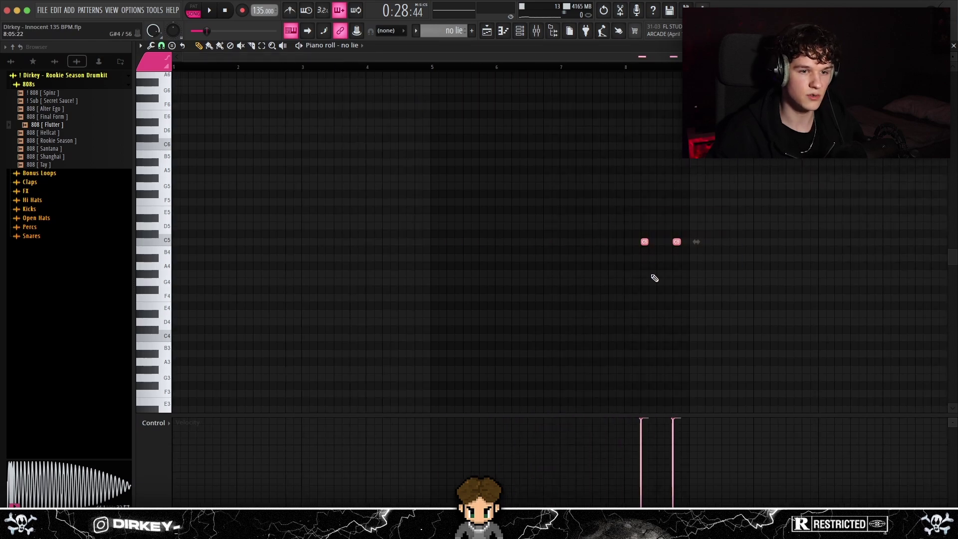
{"action": "key", "text": "Escape"}
- Inspect the snare pattern, highlighting the hits in its first four bars and the D#5 roll at the end of bar 8
{"action": "double_click", "coordinate": [565, 271]}
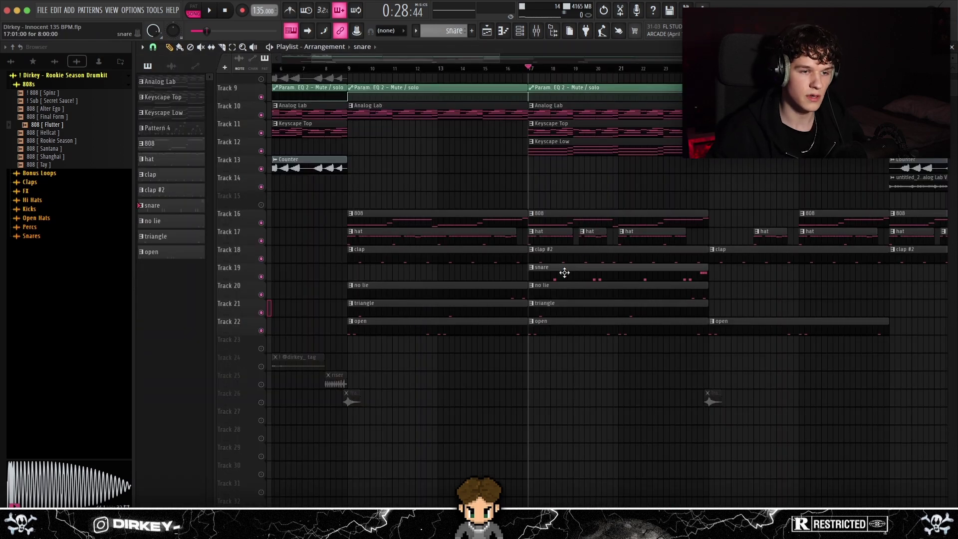
{"action": "left_click_drag", "start_coordinate": [254, 57], "coordinate": [189, 58]}
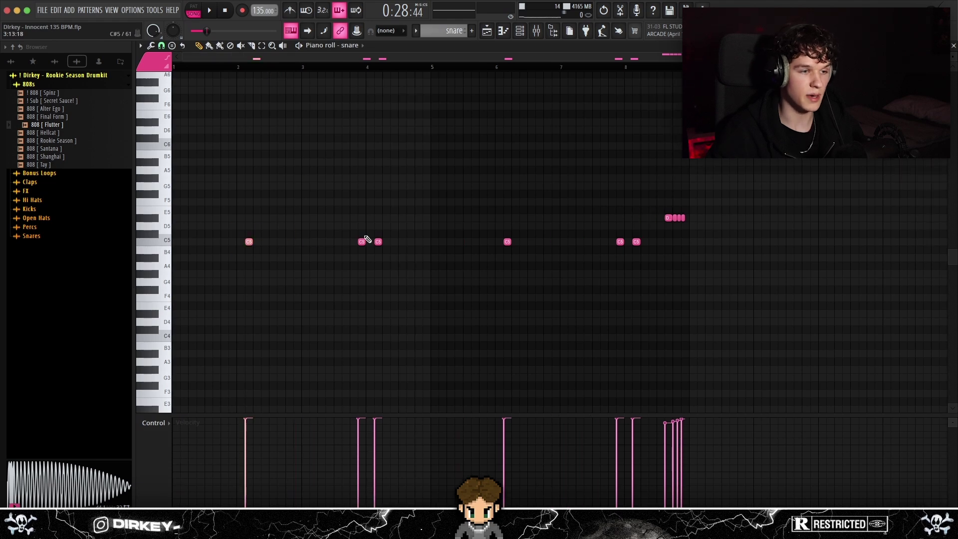
{"action": "left_click_drag", "start_coordinate": [432, 68], "coordinate": [55, 83]}
{"action": "key", "text": "ctrl+b"}
{"action": "key", "text": "Delete"}
{"action": "key", "text": "ctrl+d"}
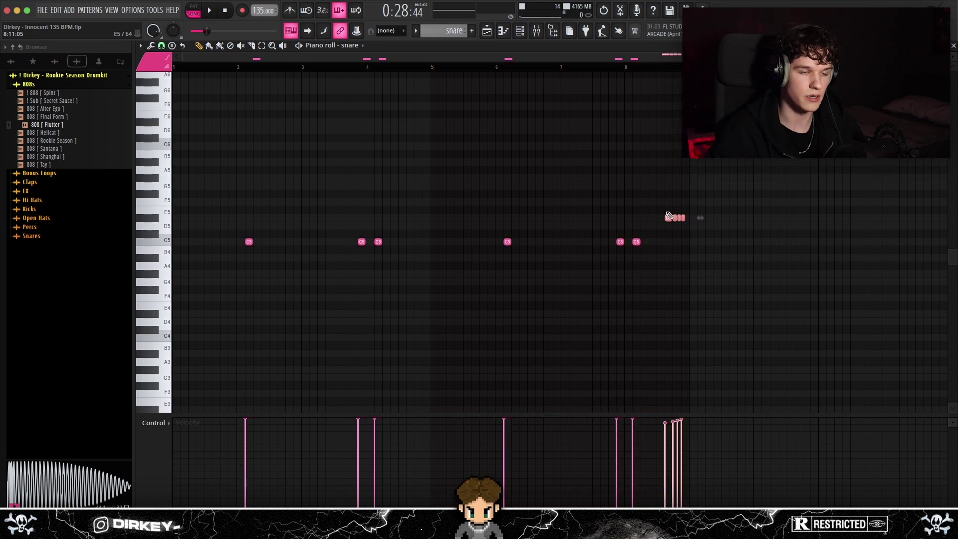
{"action": "key", "text": "F5"}
- Play the arrangement from bar 17 with the snare and no lie tracks, highlighting the hat cuts and the melody change at bar 25
{"action": "double_click", "coordinate": [543, 269]}
{"action": "key", "text": "space"}
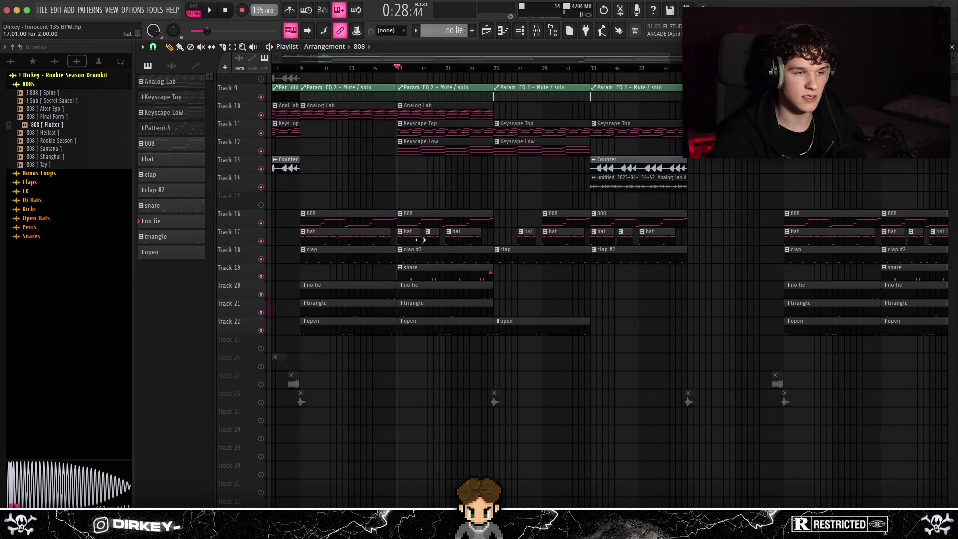
{"action": "left_click_drag", "start_coordinate": [414, 229], "coordinate": [430, 247]}
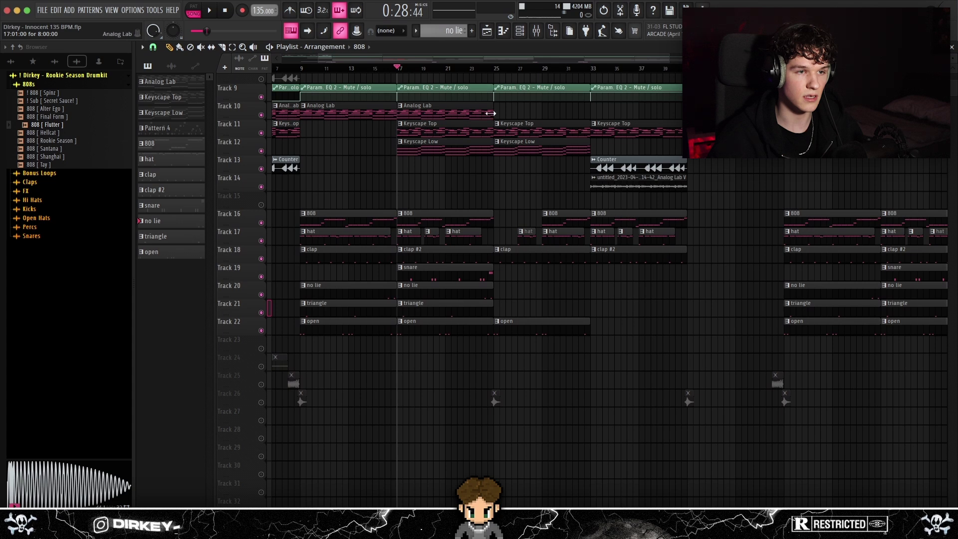
{"action": "left_click_drag", "start_coordinate": [478, 179], "coordinate": [506, 89]}
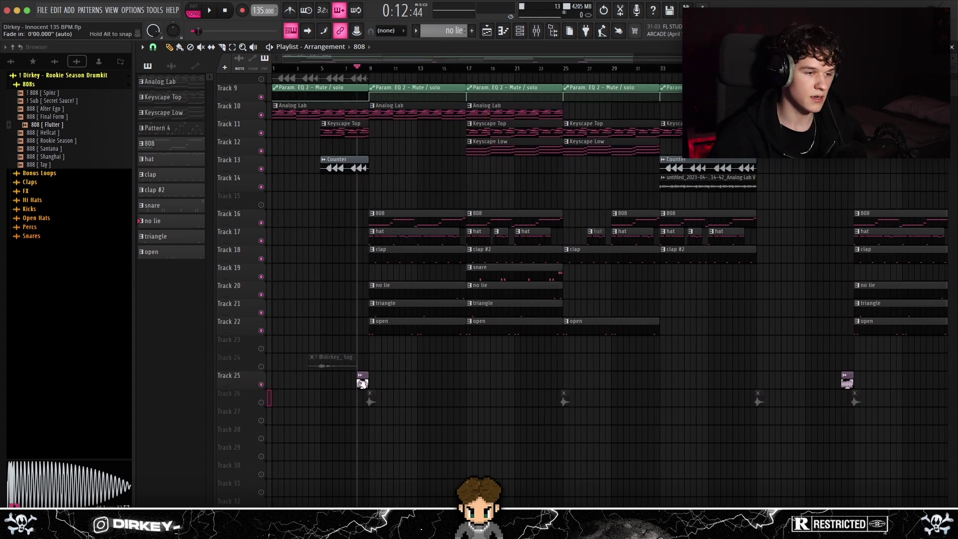
- Unmute Track 26 and highlight its first transition clip at bar 9 within the full arrangement
{"action": "left_click", "coordinate": [261, 402]}
{"action": "left_click", "coordinate": [371, 398]}
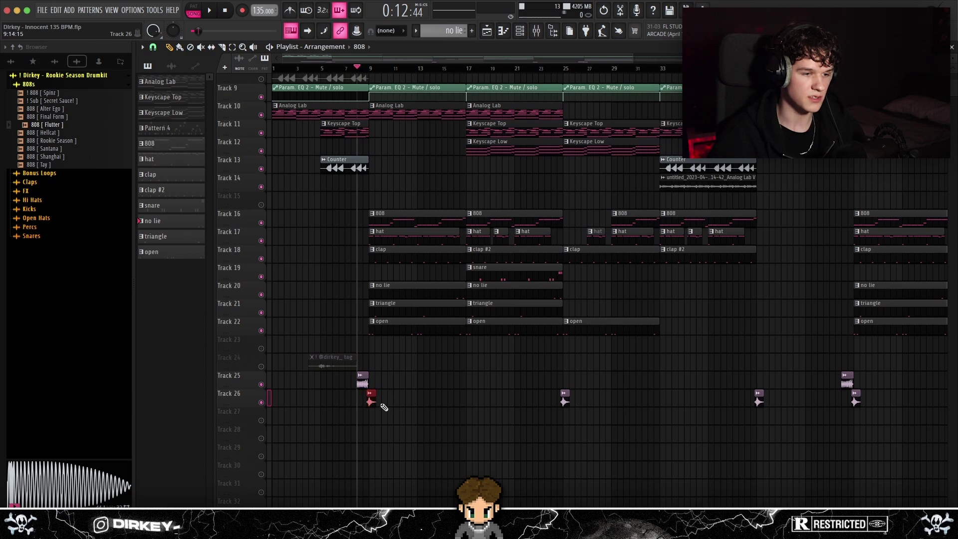
{"action": "scroll", "coordinate": [463, 141], "scroll_direction": "down", "scroll_amount": 3}
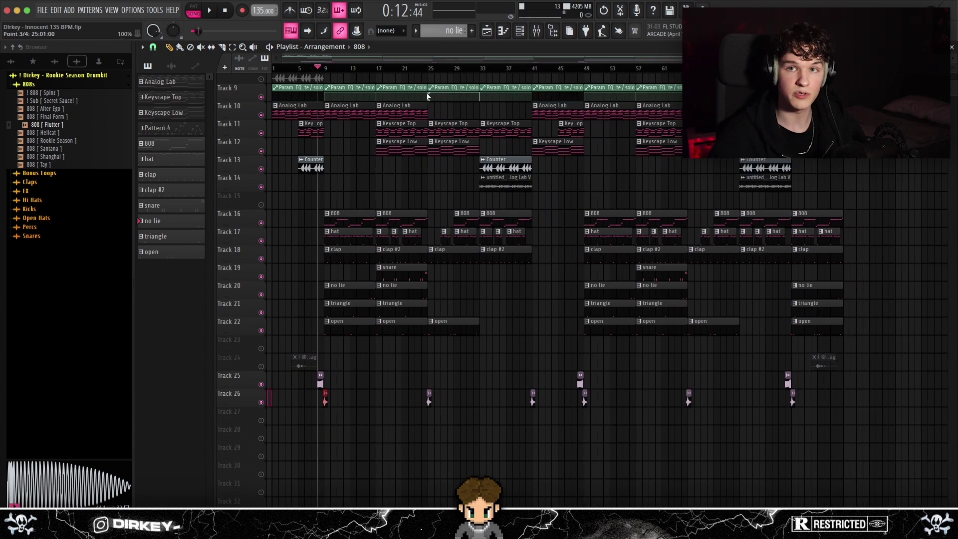